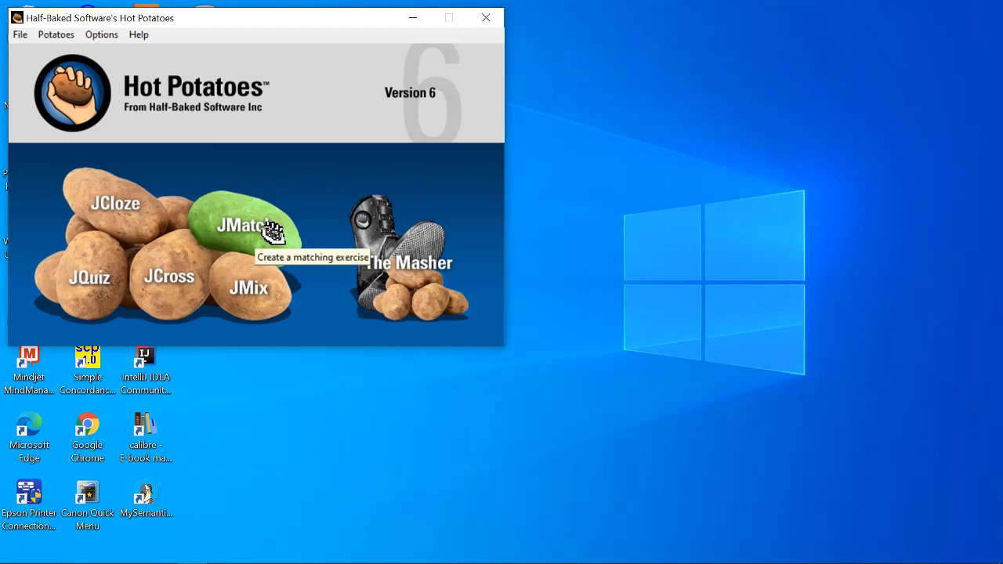
Start a new JMatch matching exercise and title it OCCUPATIONS
left_click(267, 235)
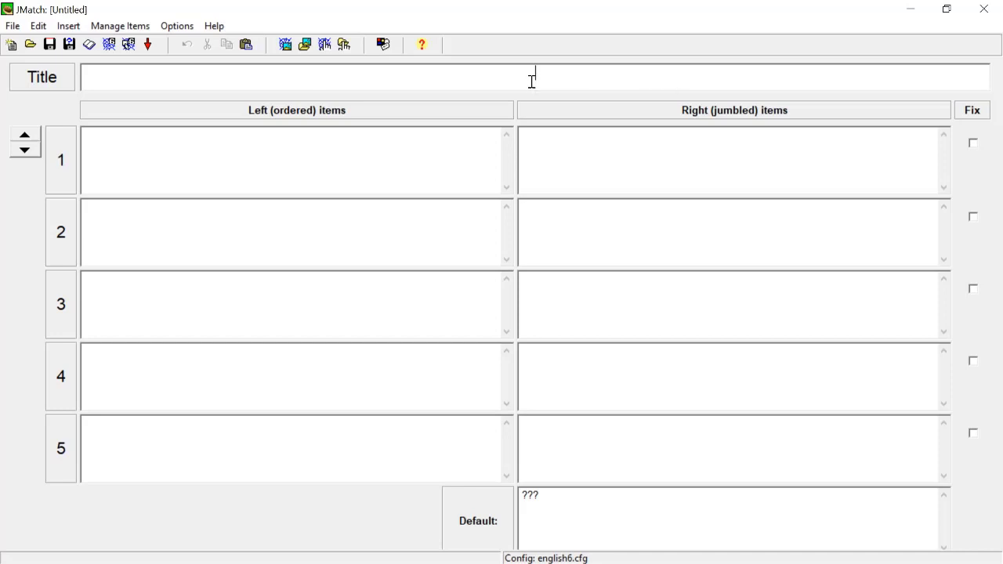
type("OCCUPATION")
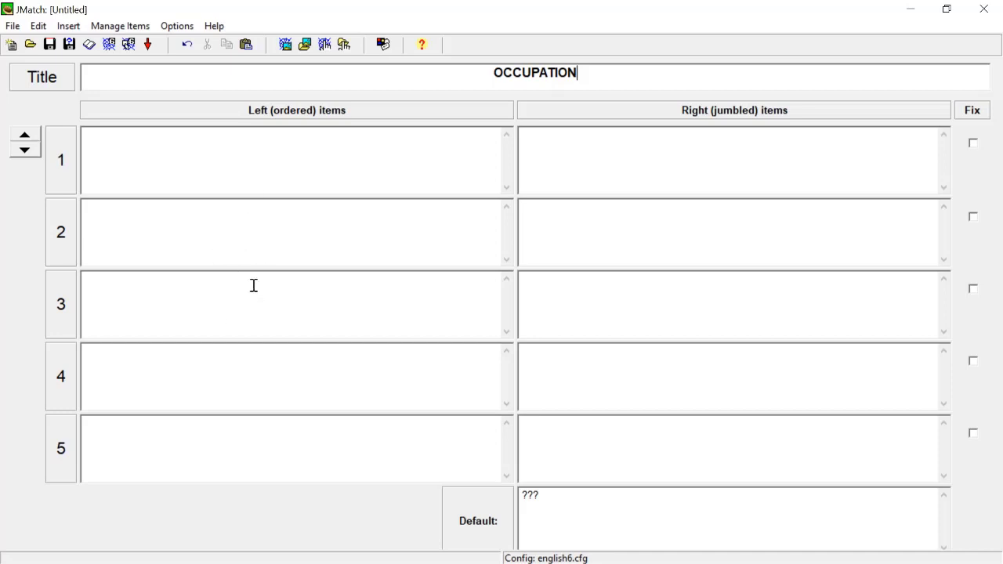
type("S")
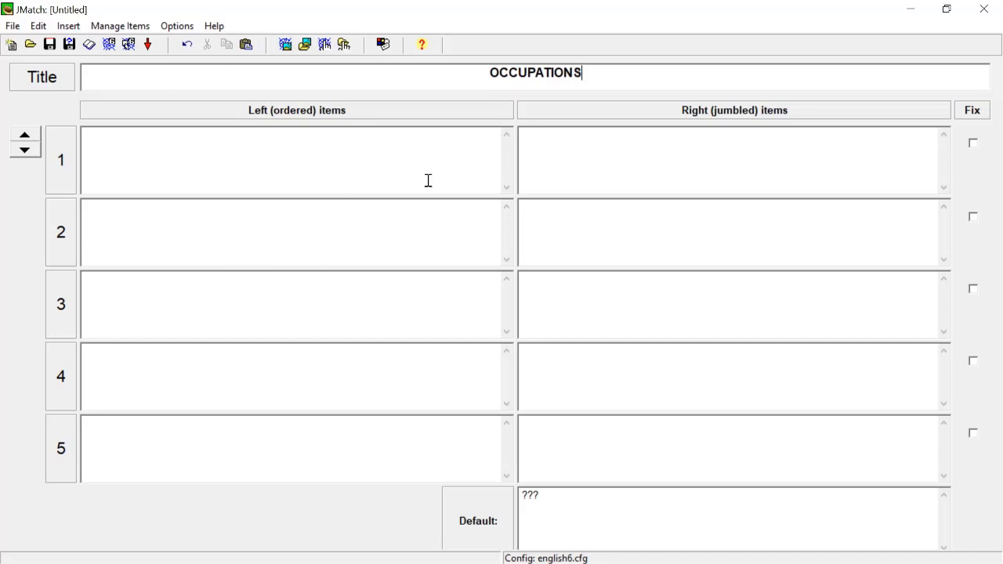
Fill in pair 1 with the left item "a person who makes furniture" and the right item "a carpenter"
left_click(259, 171)
type("A")
key("BackSpace")
type("a person who makes f")
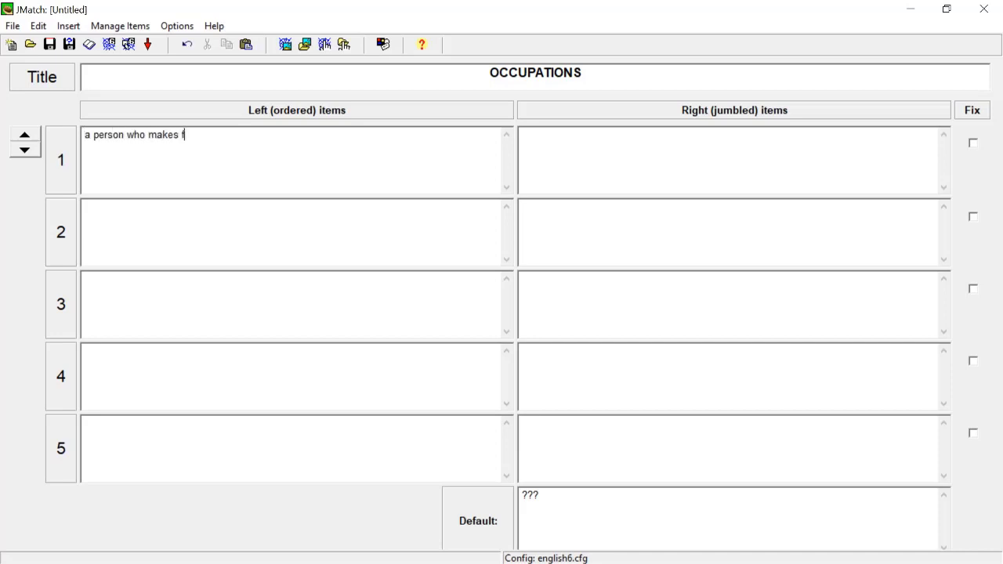
type("urniture")
left_click(522, 135)
type("a carpente")
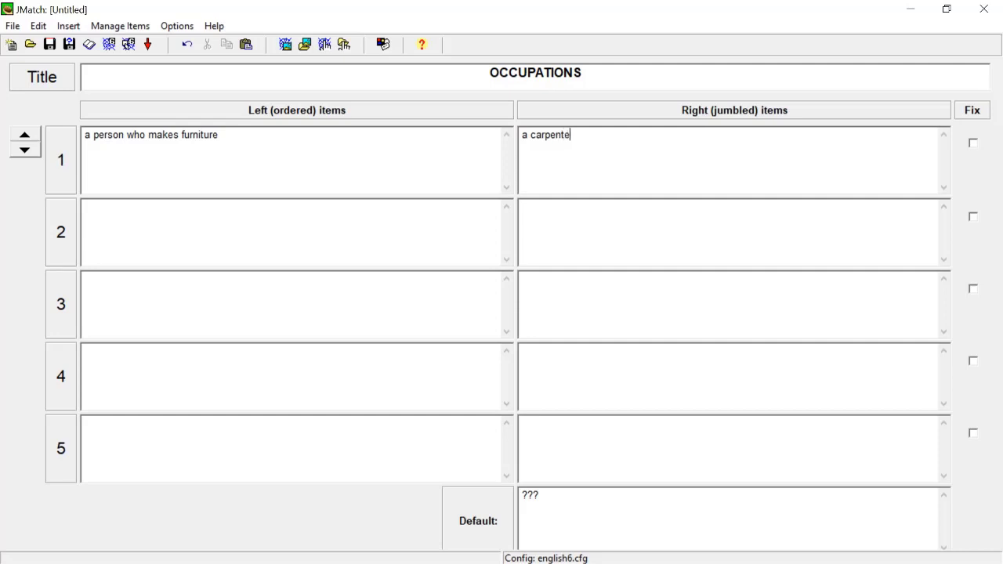
type("r")
Fill in pair 2 with the left item "a person who fixes a car" and the right item "a mechanic"
left_click(118, 218)
type("a person who fixes a car")
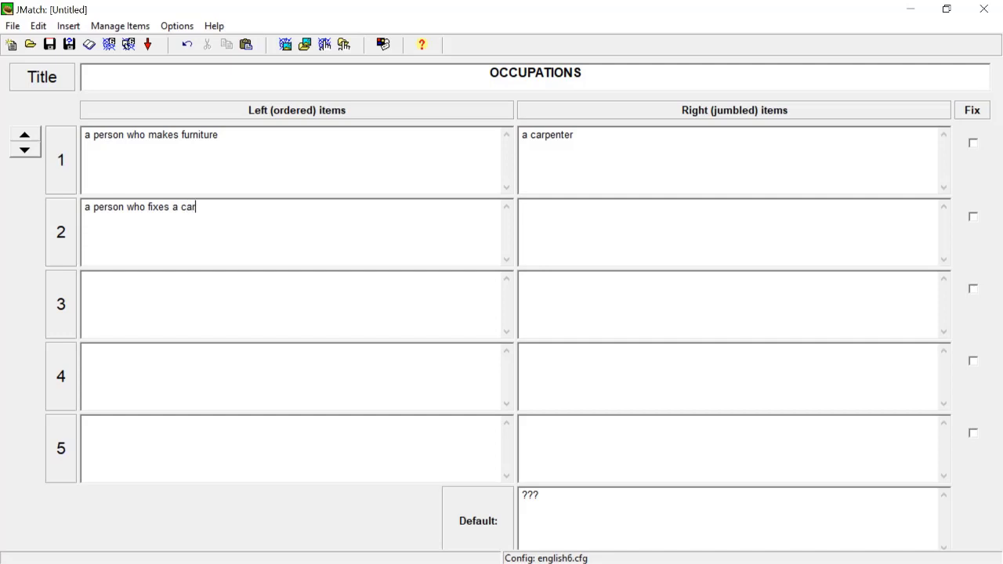
left_click(533, 228)
type("a mechanic")
Fill in pair 3 with the left item "a person who sells goods" and the right item "a merchant"
left_click(148, 298)
type("a person who ")
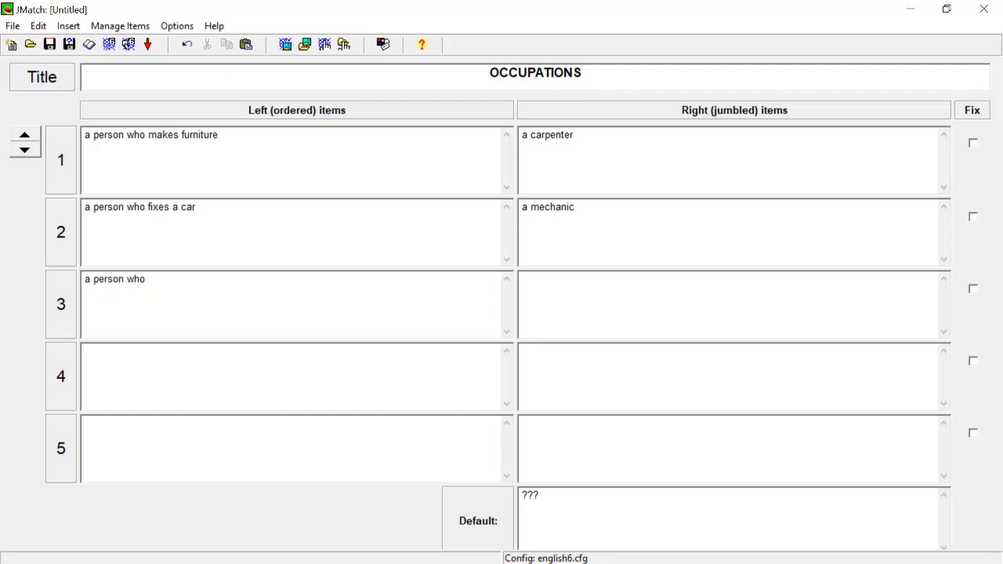
type("send")
key("BackSpace")
key("BackSpace")
type("lls goods")
key("Tab")
type("a merchant")
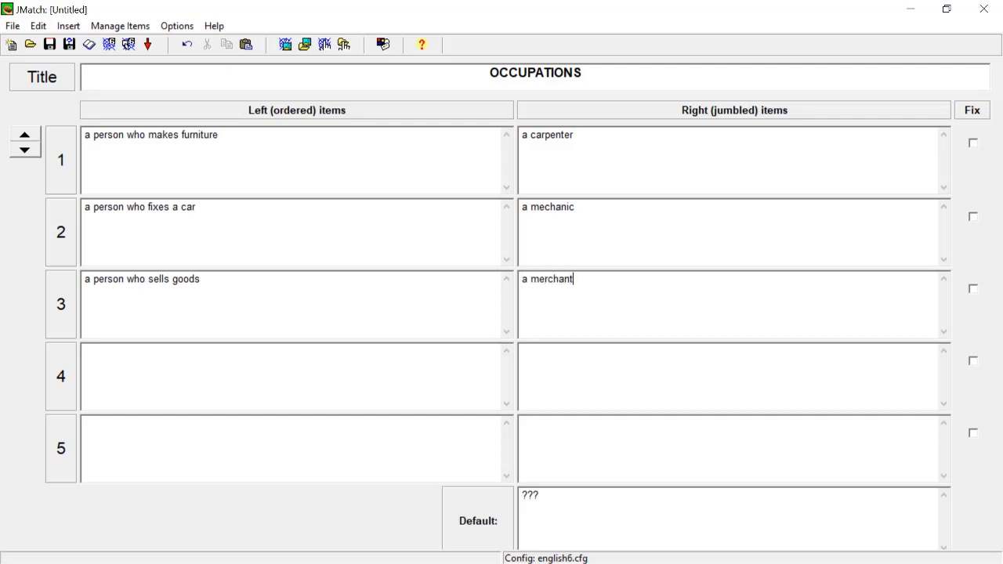
Fill in pair 4 with the left item "a person who grows various plants for food" and the right item "a farmer"
left_click(134, 375)
type("a person who plants ")
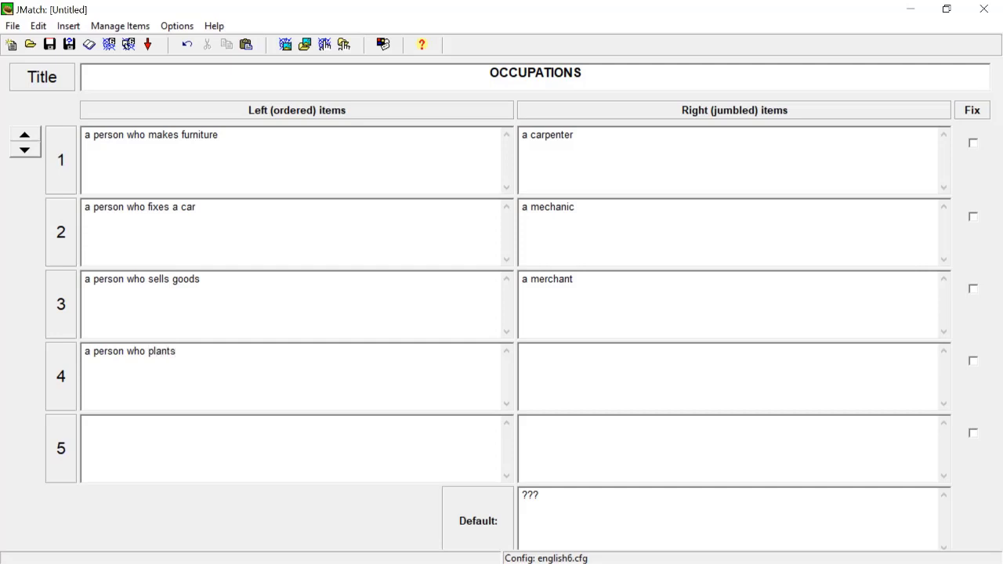
type("foo")
key("BackSpace")
key("BackSpace")
key("BackSpace")
key("BackSpace")
key("BackSpace")
key("BackSpace")
key("BackSpace")
key("BackSpace")
key("BackSpace")
key("BackSpace")
type("grow")
type("s vario")
type("us pale")
key("BackSpace")
key("BackSpace")
key("BackSpace")
type("lants for ")
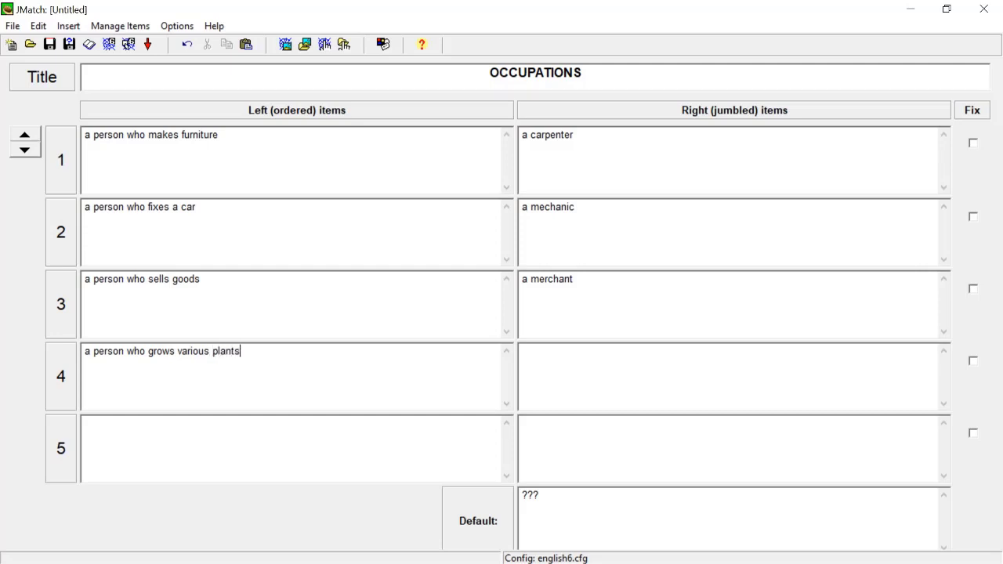
type("food")
left_click(523, 351)
type("a farmer")
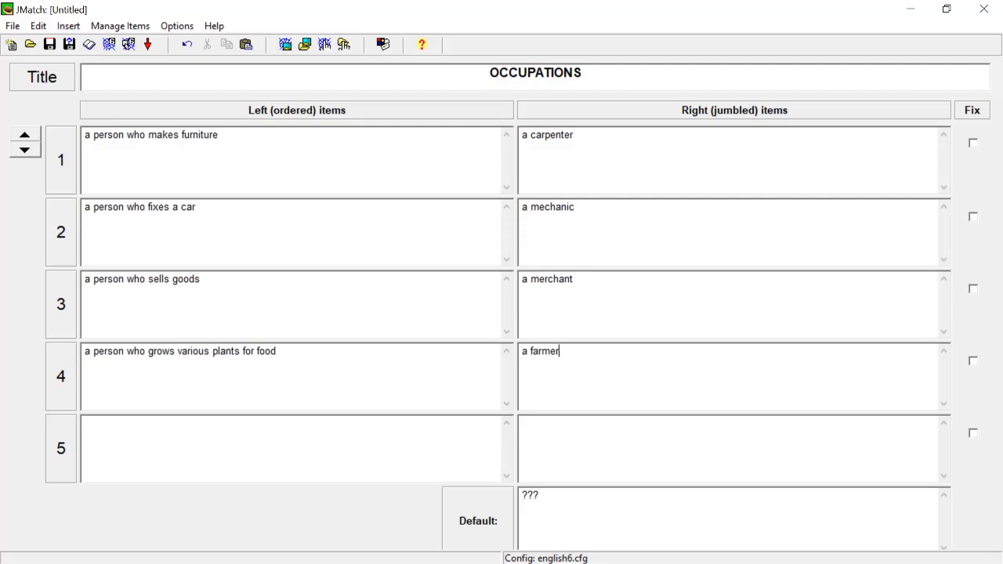
Fill in pair 5 with the left item "a person who fixes a faucet" and the right item "a plumber"
left_click(143, 461)
type("a person who fixes a f")
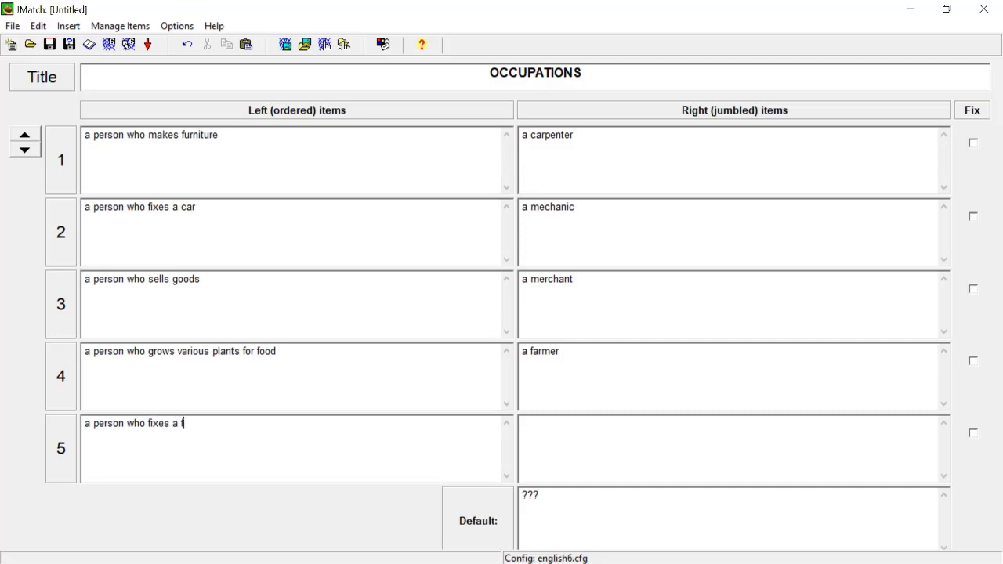
type("aucet")
left_click(522, 423)
type("a plub")
key("BackSpace")
type("mber")
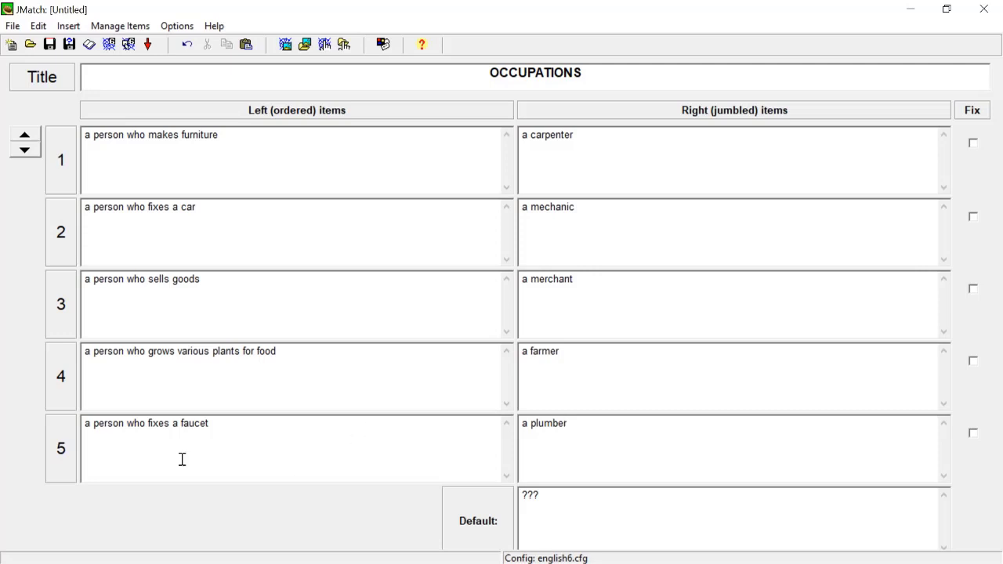
Fill in pair 6 with the left item "a person who takes care of a patient" and the right item "a nurse"
left_click(27, 139)
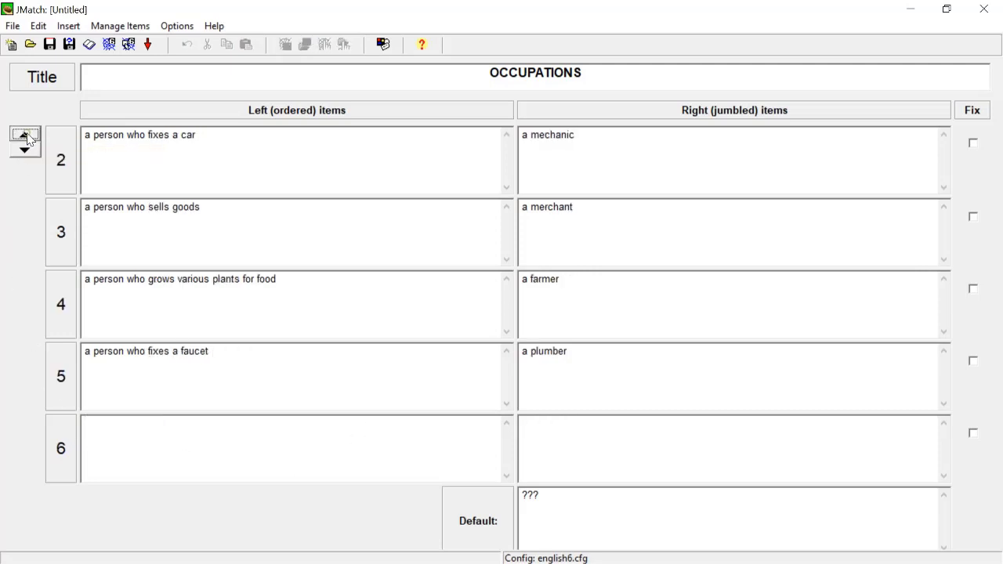
left_click(28, 139)
left_click(27, 139)
left_click(28, 140)
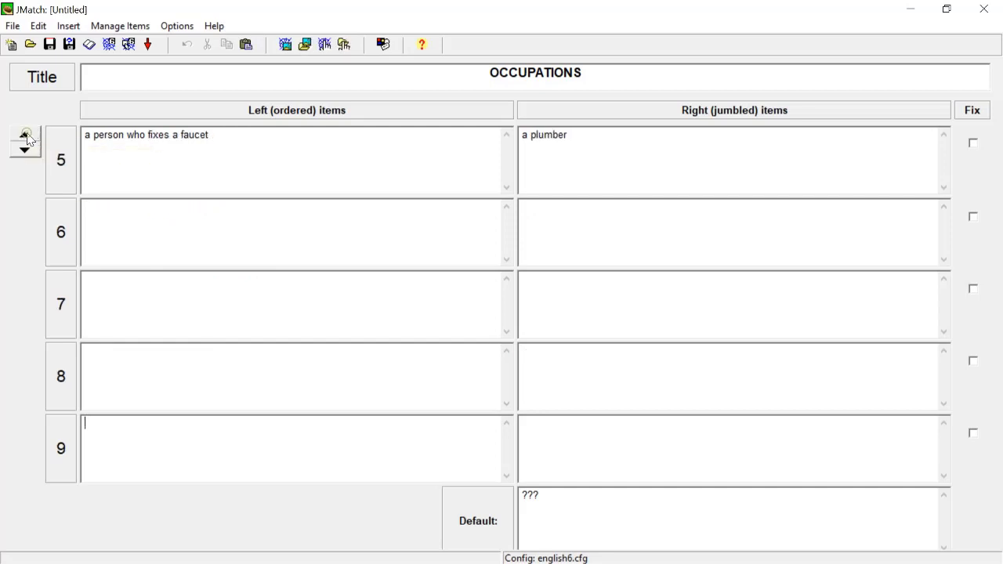
left_click(28, 139)
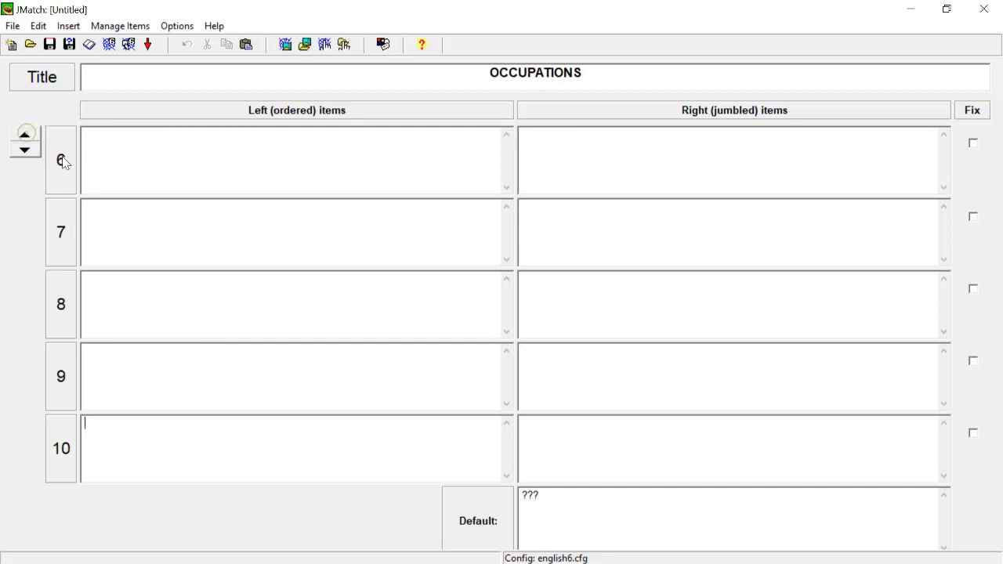
left_click(102, 146)
type("a person who takes care")
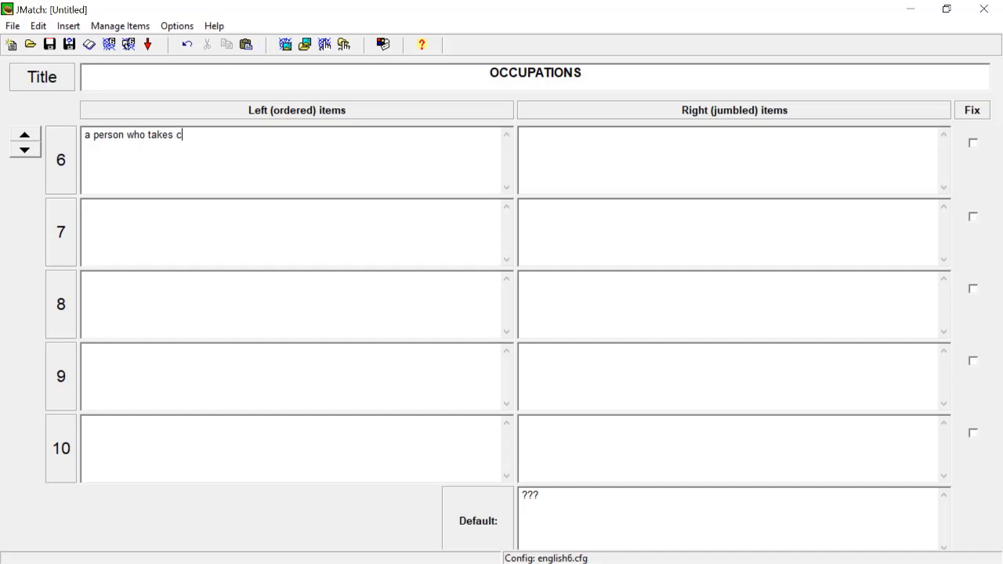
type(" of a patient")
key("Tab")
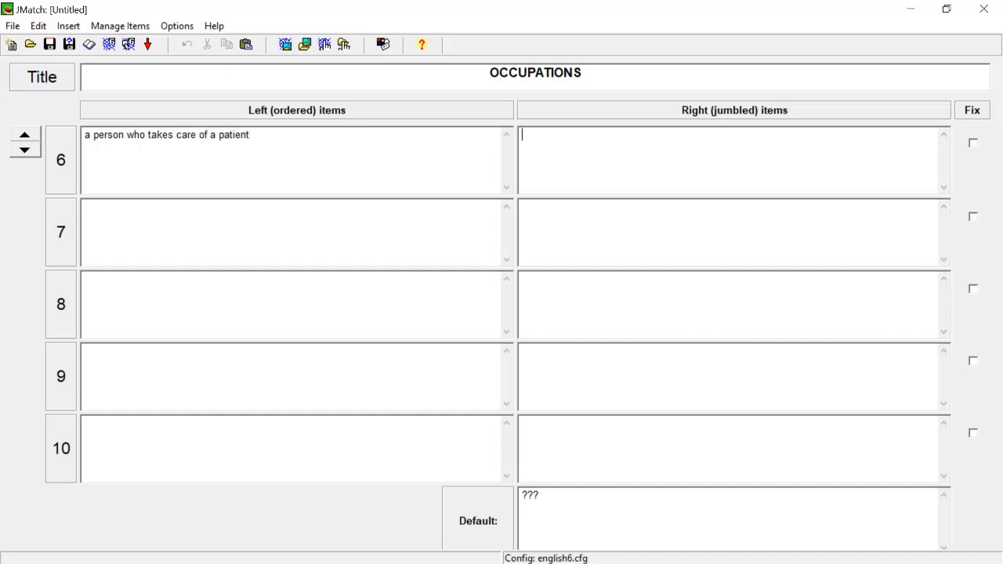
type("a njurse")
key("BackSpace")
key("BackSpace")
key("BackSpace")
key("BackSpace")
key("BackSpace")
type("urse")
Fill in pair 7 with the left item "a person who takes care of a garden" and the right item "a gardener"
left_click(114, 226)
type("a person who ")
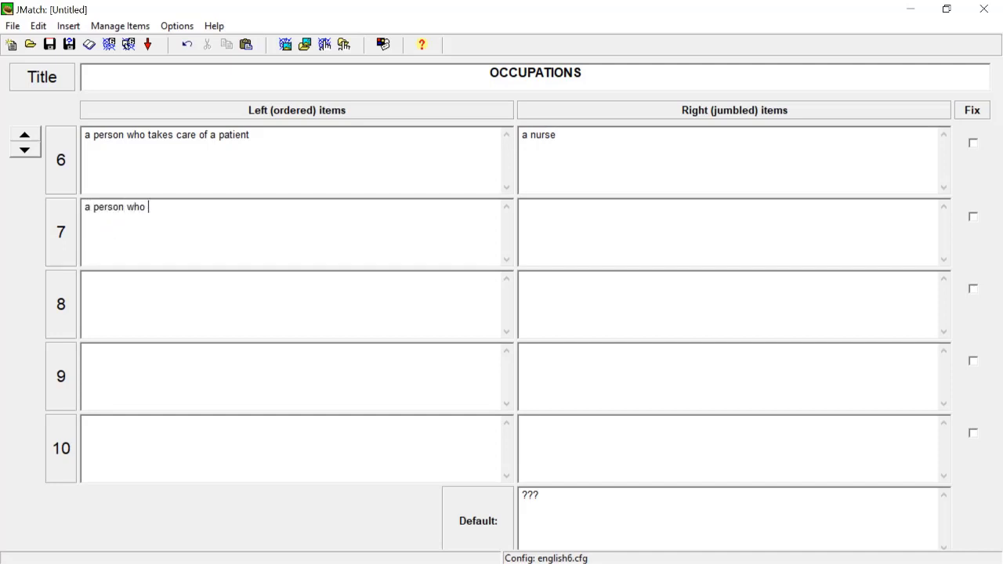
type("takes care of a garden")
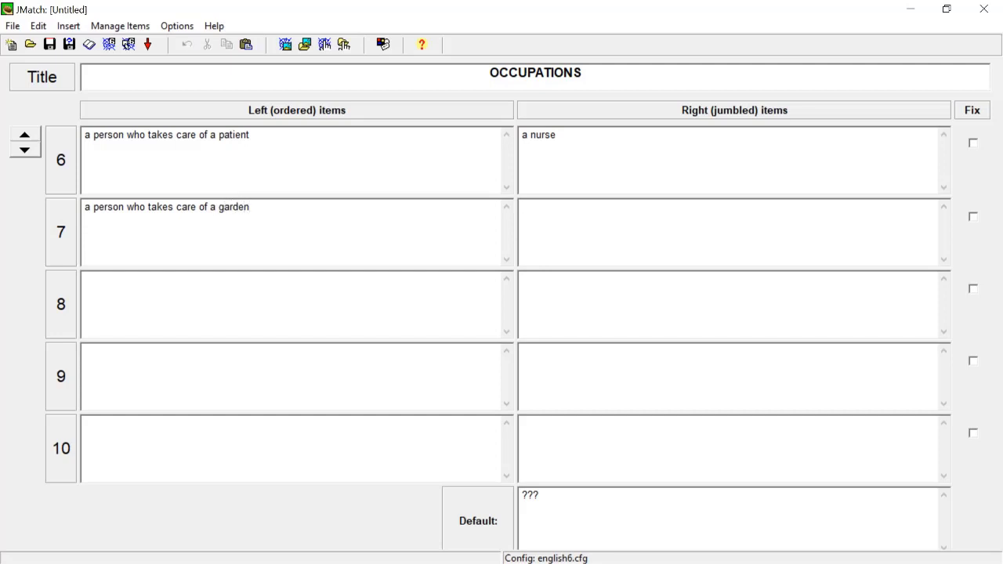
type("gardener")
Fill in pair 8 with the left item "a person who diagnoses a patient" and the right item "a doctor"
left_click(230, 295)
type("a person who")
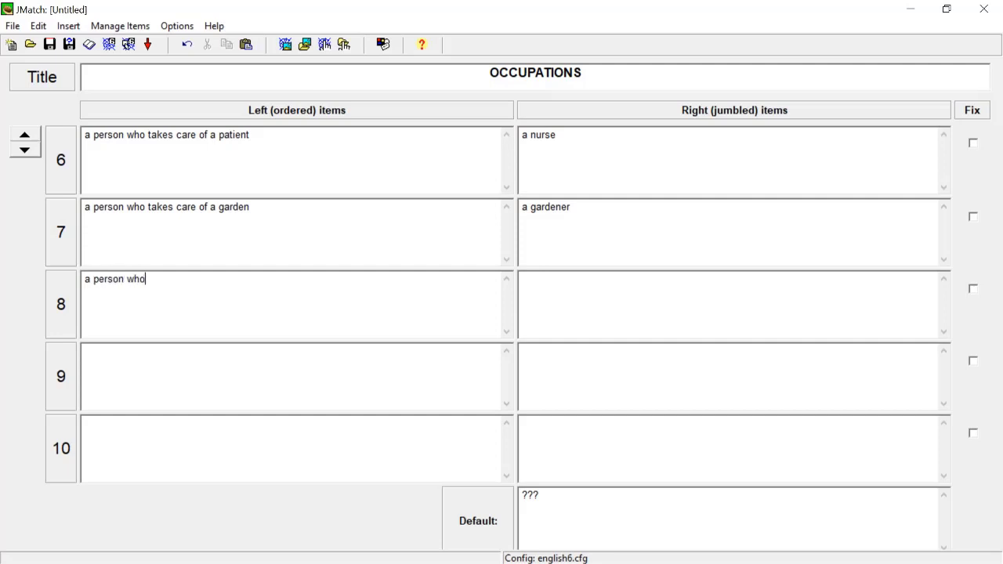
type(" diagnoses a patient")
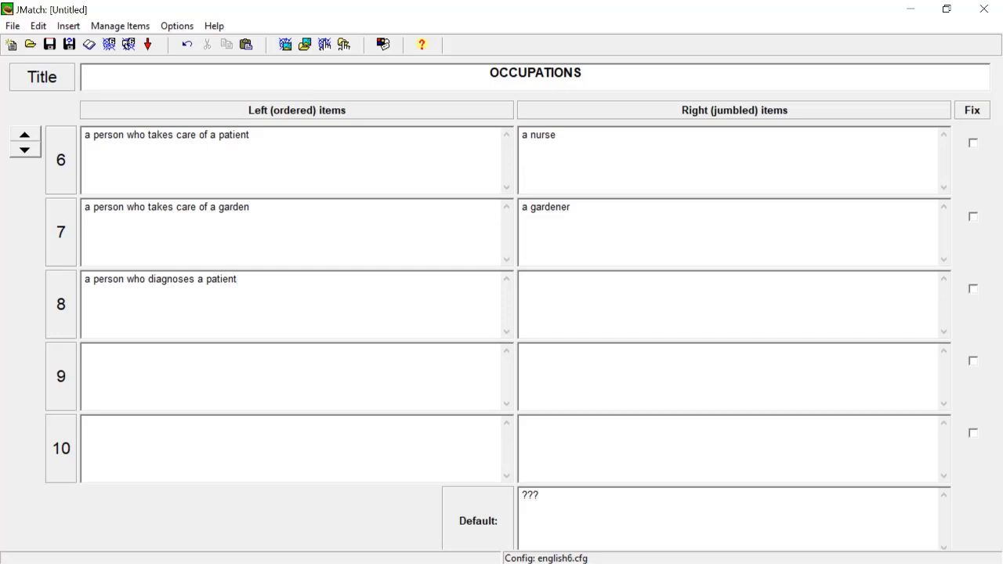
left_click(522, 279)
type("a doctor")
Fill in pair 9 with the left item "a person who cooks in a restaurant" and the right item "a cook"
left_click(188, 381)
type("a person who coo")
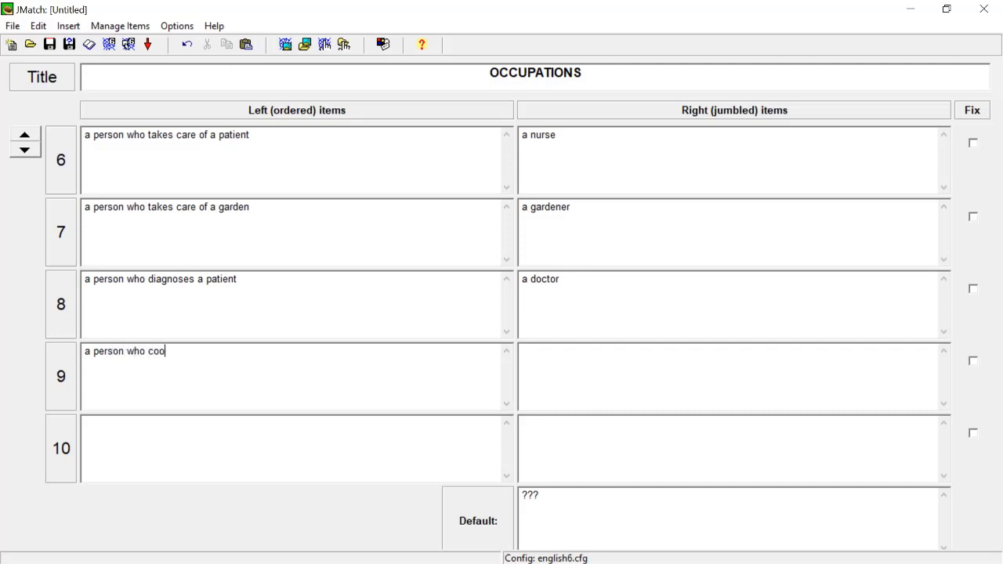
type("ks in a restaurant")
key("Tab")
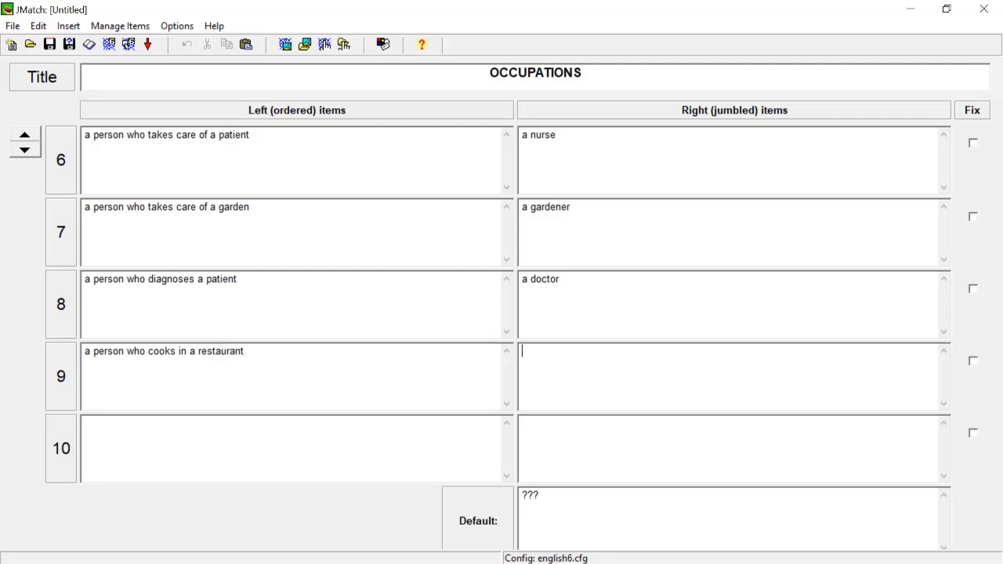
type("a")
type("cook")
Fill in pair 10 with the left item "a person who writes short-stories and novels" and the right item "an author"
left_click(123, 455)
type("a person wh")
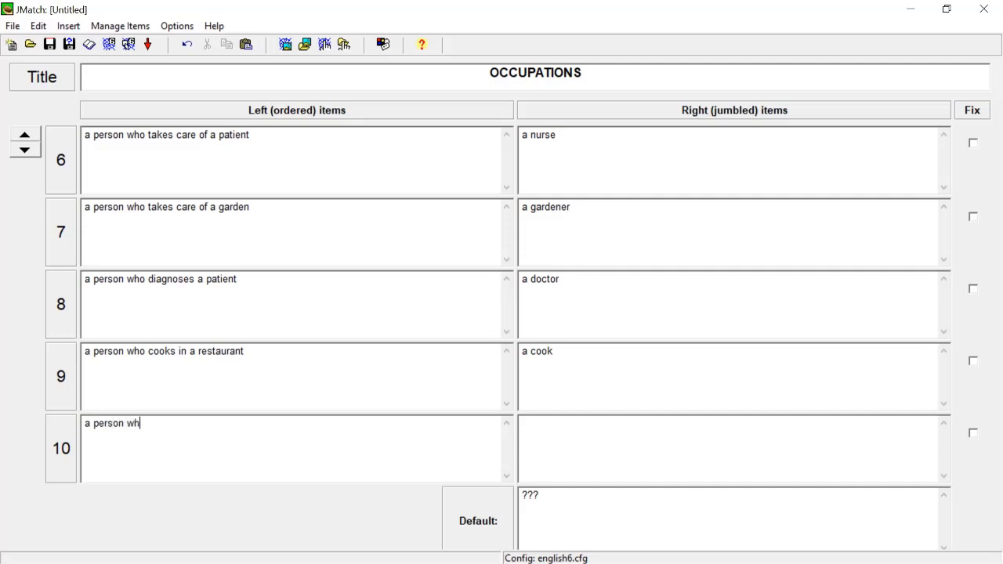
type("o writes store")
key("BackSpace")
type("ies")
key("BackSpace")
key("BackSpace")
key("BackSpace")
key("BackSpace")
key("BackSpace")
type("sho")
key("BackSpace")
key("BackSpace")
key("BackSpace")
key("BackSpace")
type("short-storie")
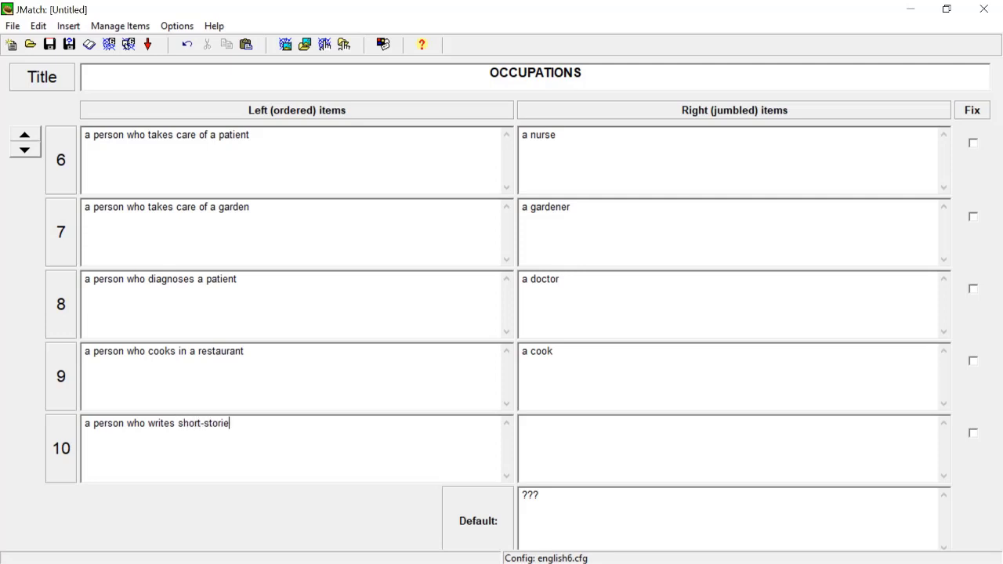
type("s and novels")
key("Tab")
type("a")
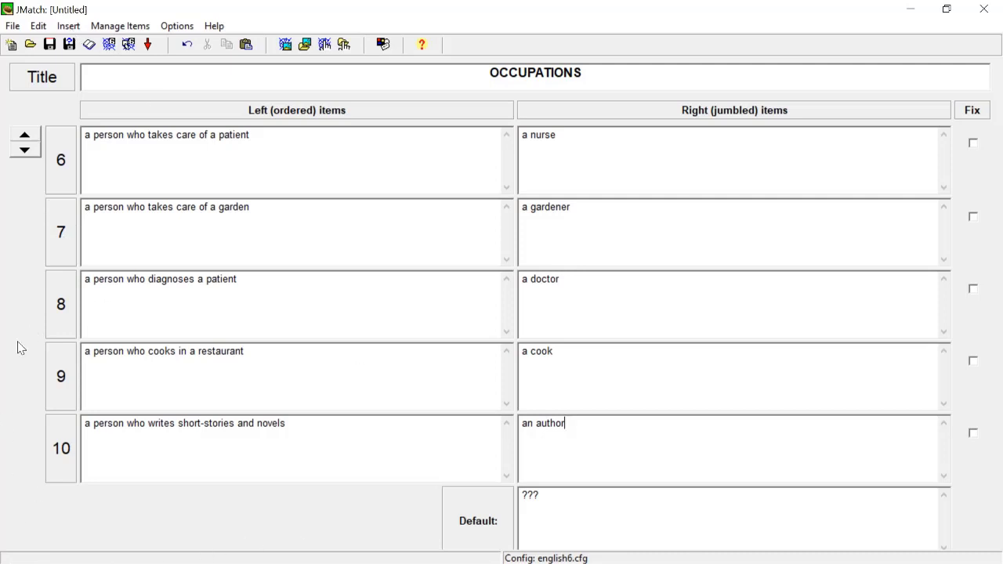
Review the default field and the whole list of matching pairs from item 1 to item 10
left_click(310, 319)
left_click(559, 507)
left_click_drag(523, 503, 552, 499)
left_click(28, 140)
left_click(28, 140)
left_click(28, 140)
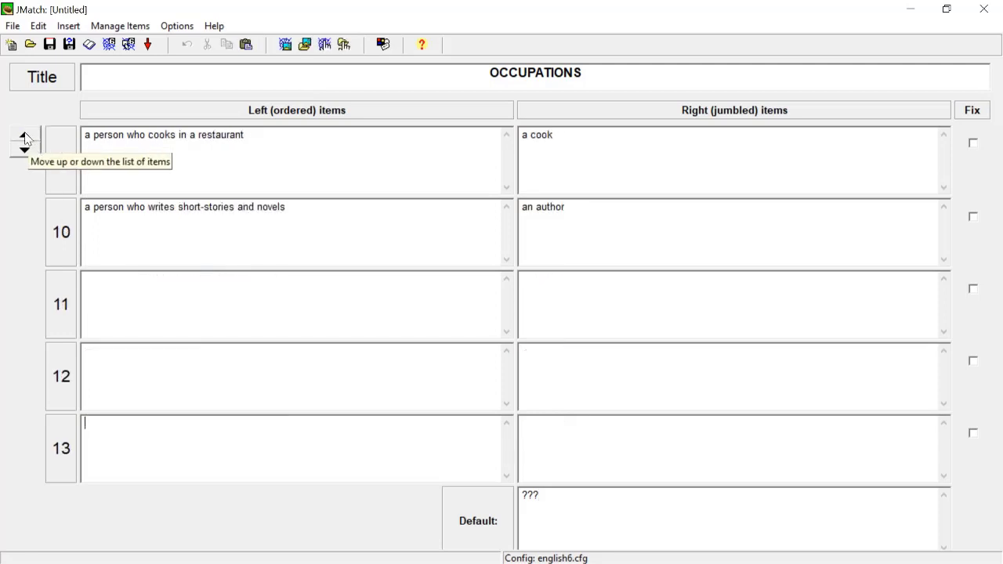
left_click(24, 150)
left_click(24, 150)
left_click(25, 150)
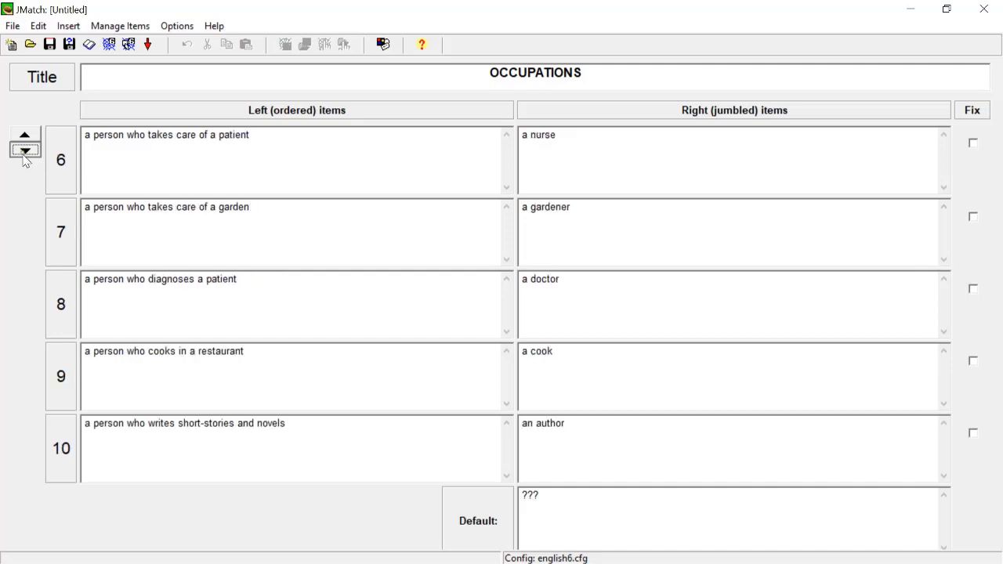
left_click(24, 151)
left_click(24, 150)
left_click(25, 151)
left_click(24, 156)
left_click(24, 156)
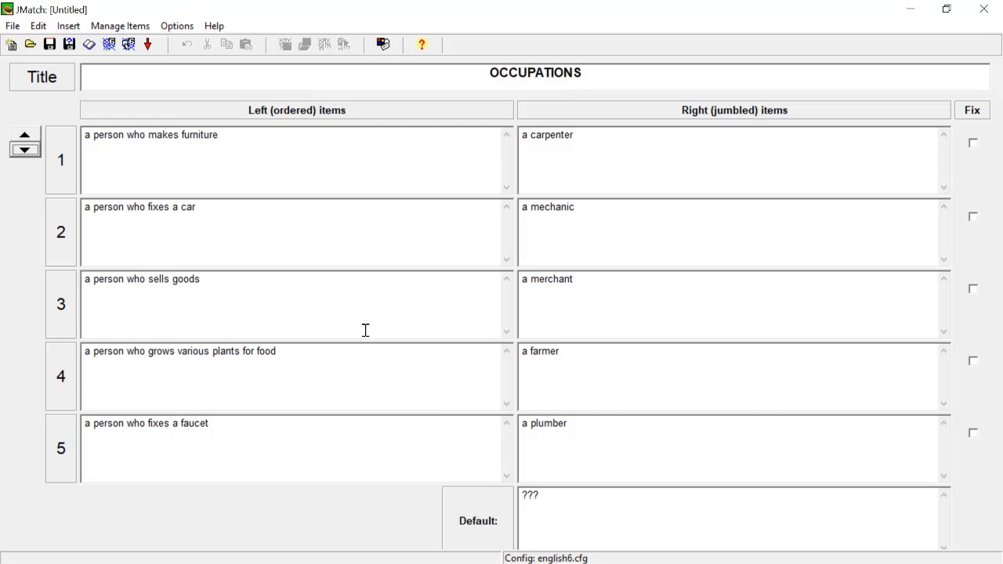
left_click(26, 149)
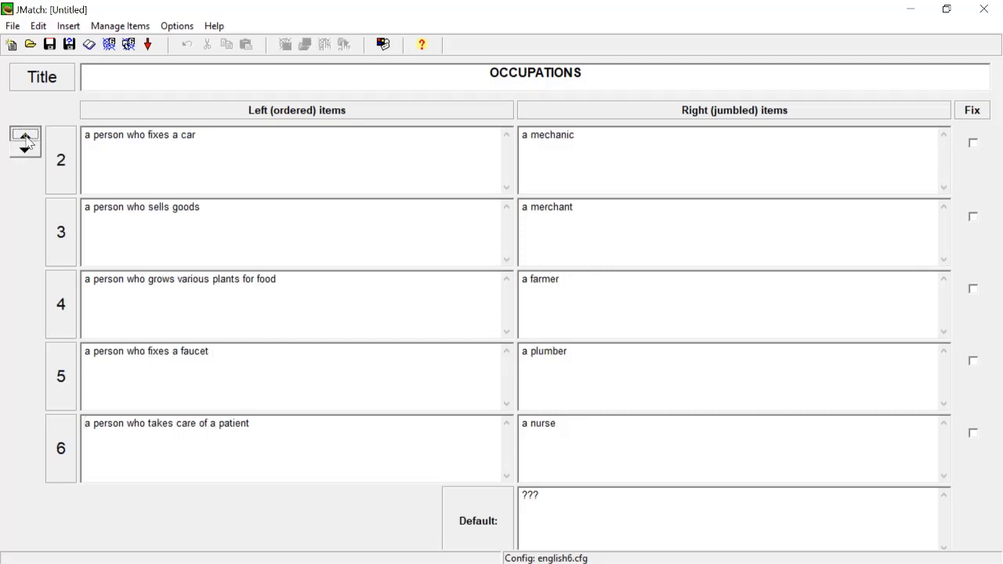
left_click(26, 146)
left_click(26, 146)
left_click(27, 142)
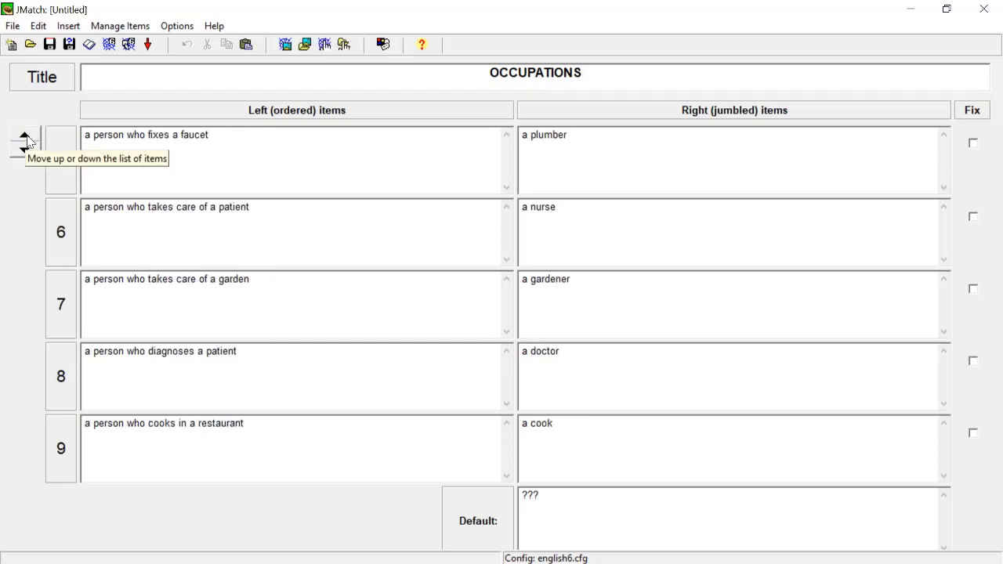
left_click(27, 142)
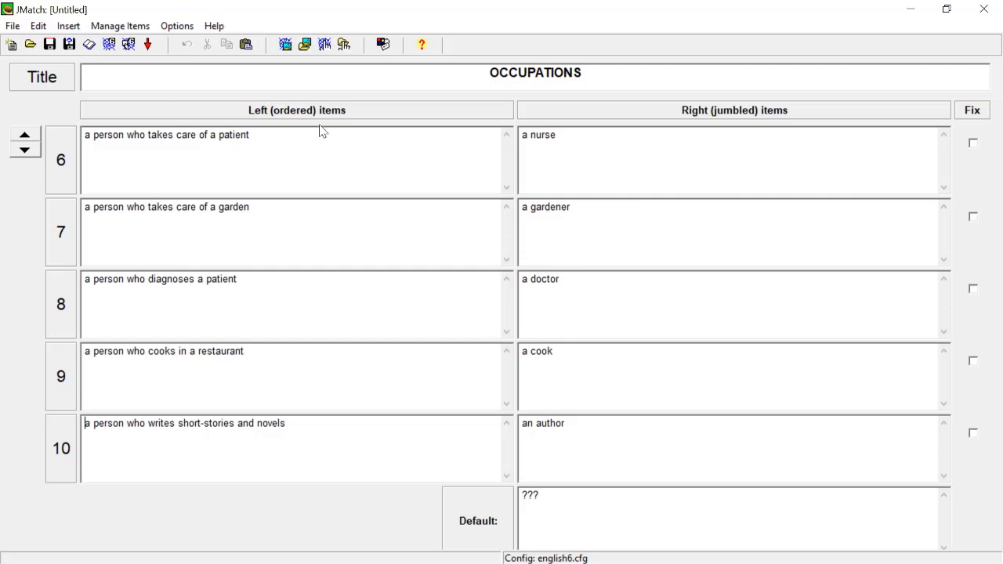
Save the exercise as a JMatch file named occupations in the Student works folder
left_click(50, 45)
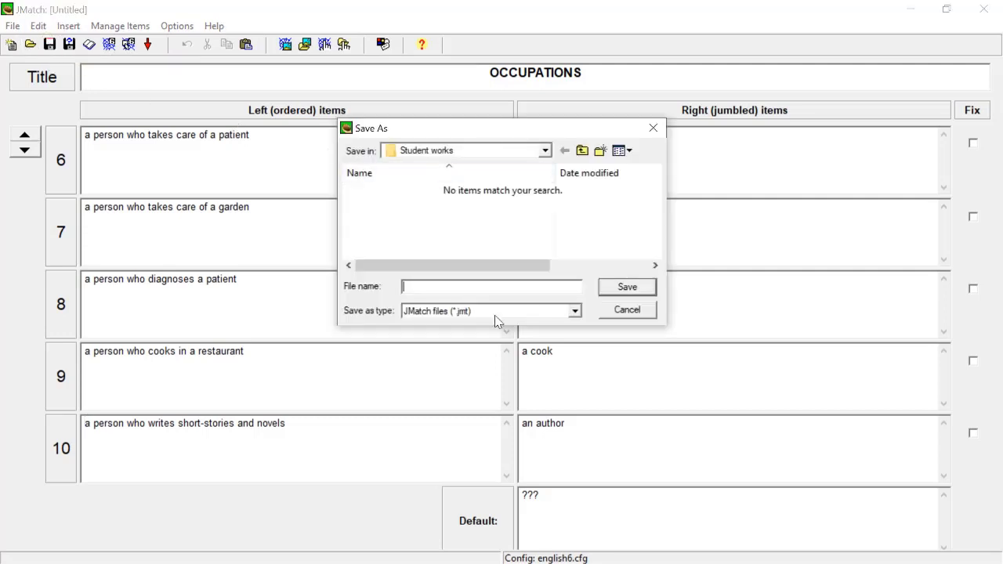
left_click(454, 286)
type("occupations")
left_click(629, 289)
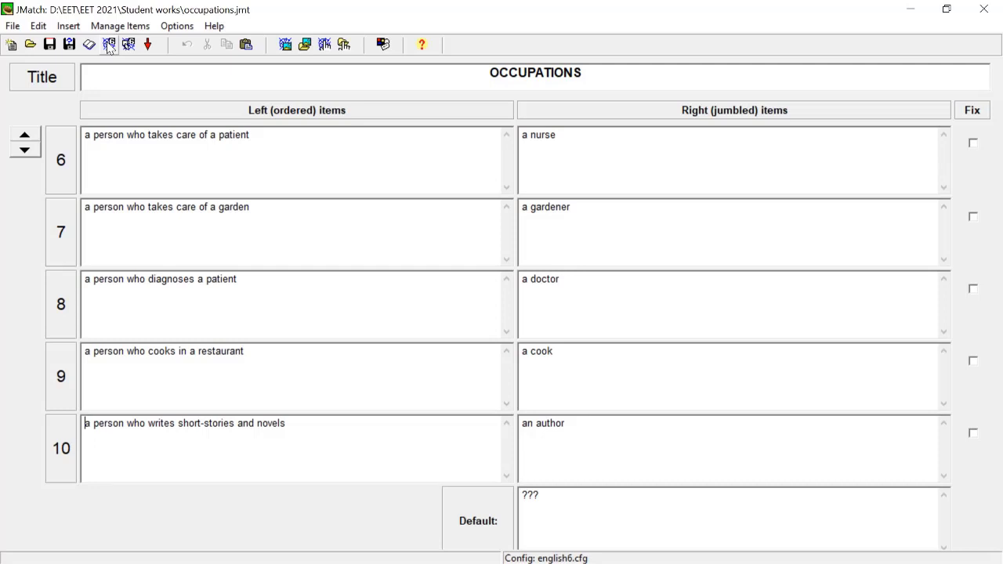
left_click(13, 27)
left_click(46, 88)
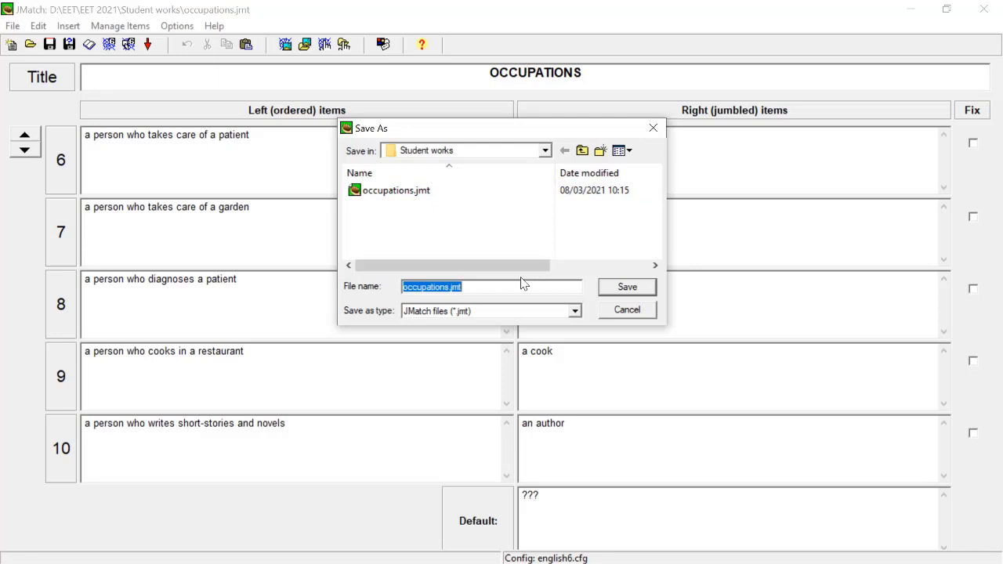
left_click(627, 309)
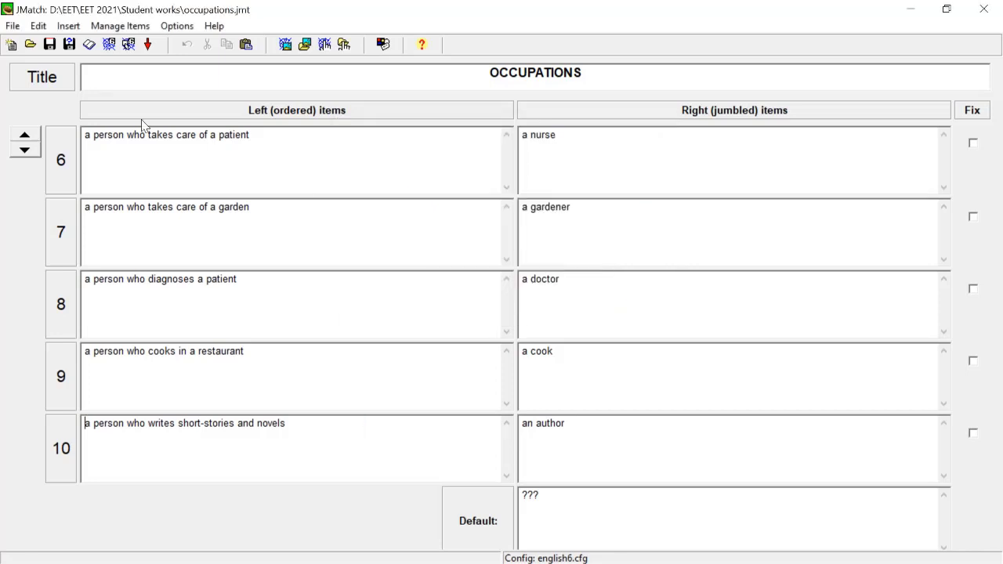
Create a standard-format web page of the exercise as occupations.htm in the Student works folder and view it in the browser
left_click(12, 26)
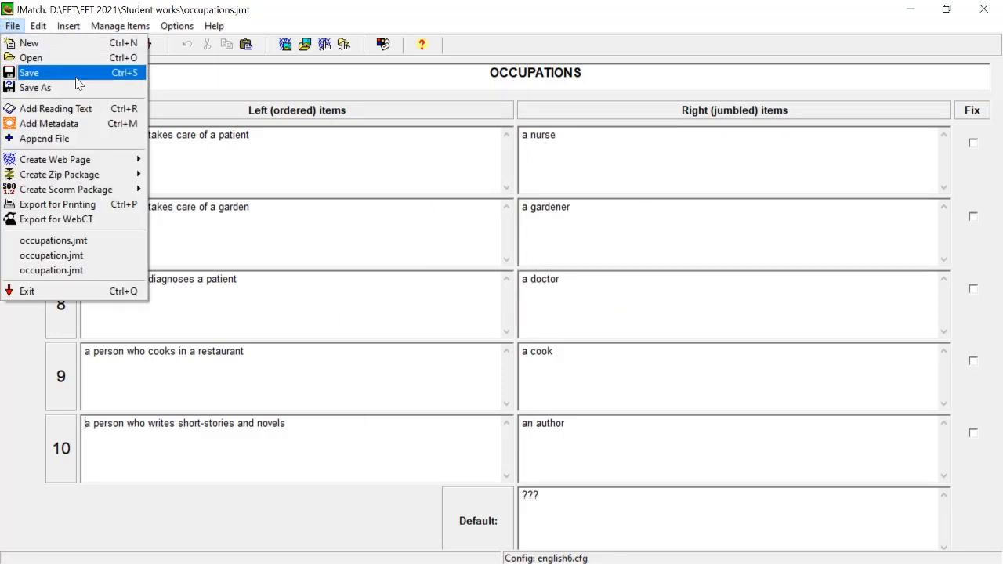
mouse_move(100, 162)
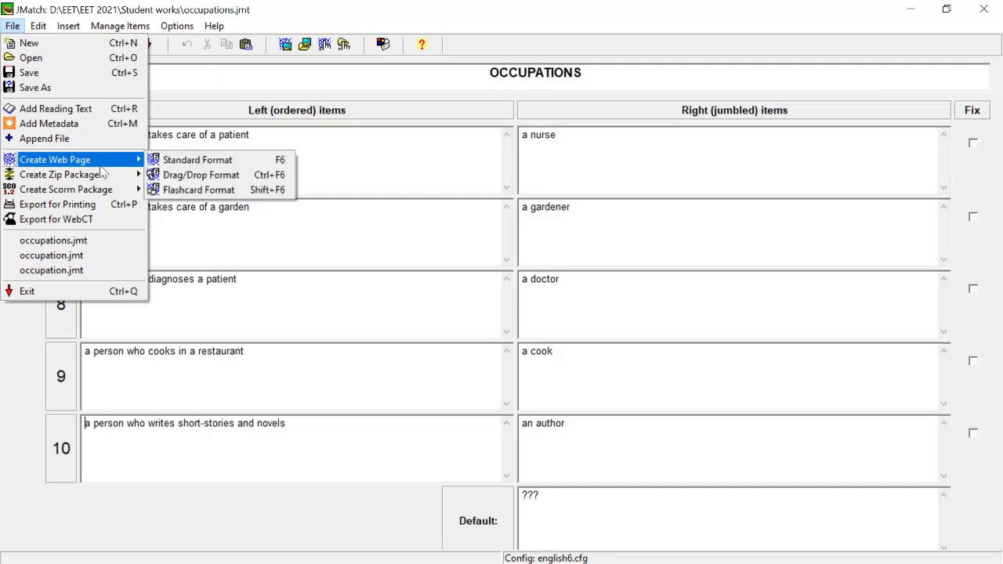
left_click(195, 161)
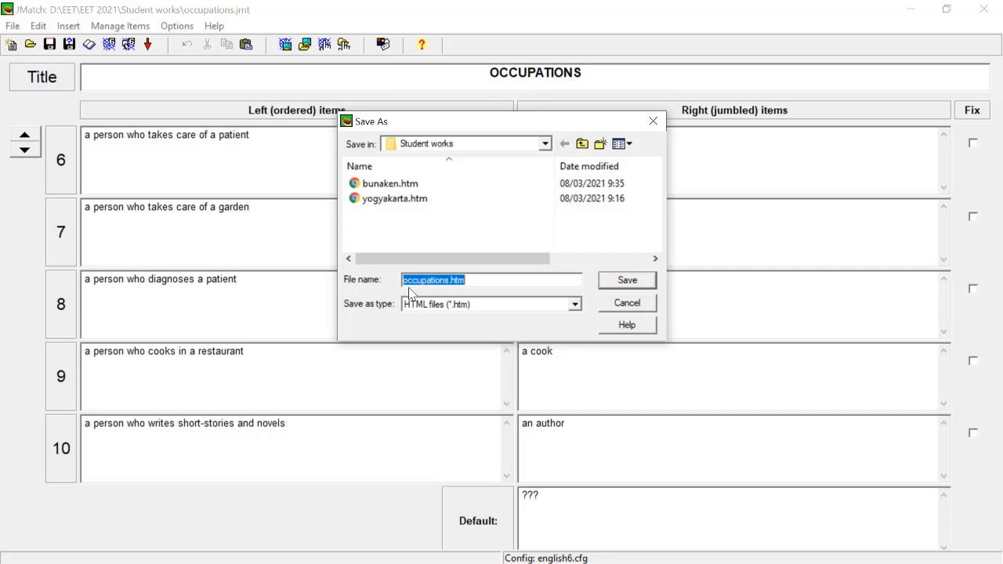
left_click(448, 280)
type("_")
key("BackSpace")
left_click(640, 283)
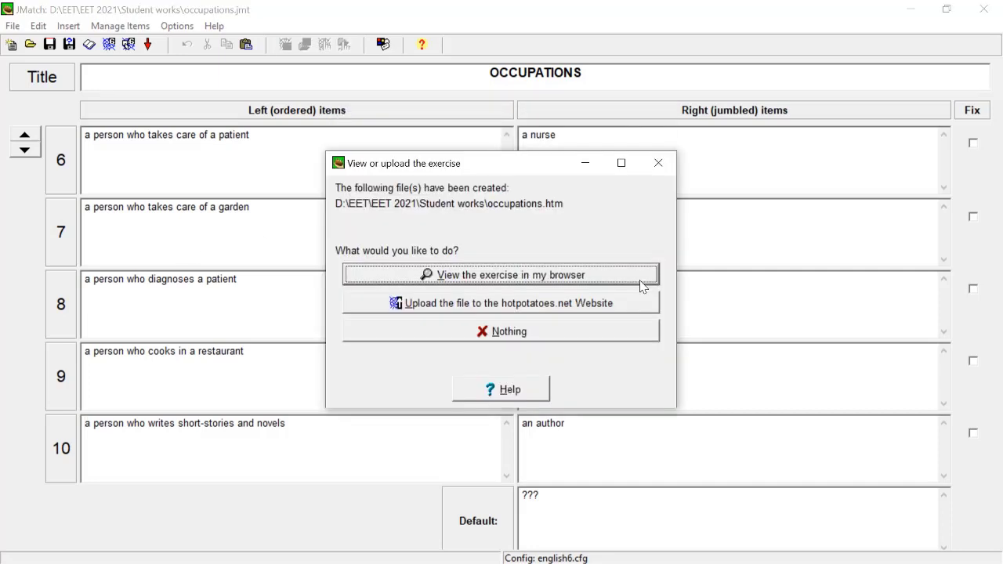
left_click(495, 278)
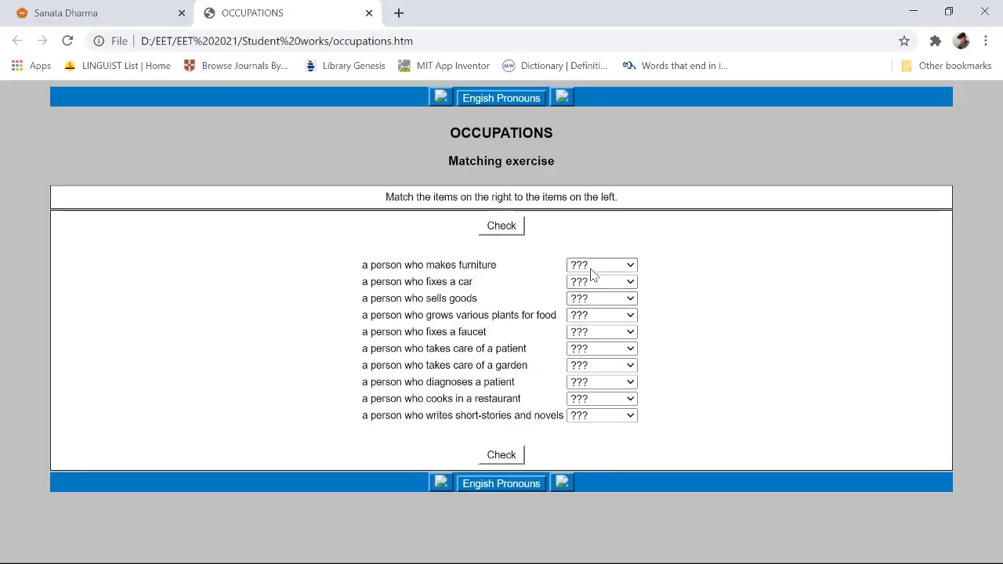
Match the first five definitions, in order, with a carpenter, a mechanic, a merchant, a farmer and a plumber
left_click(631, 266)
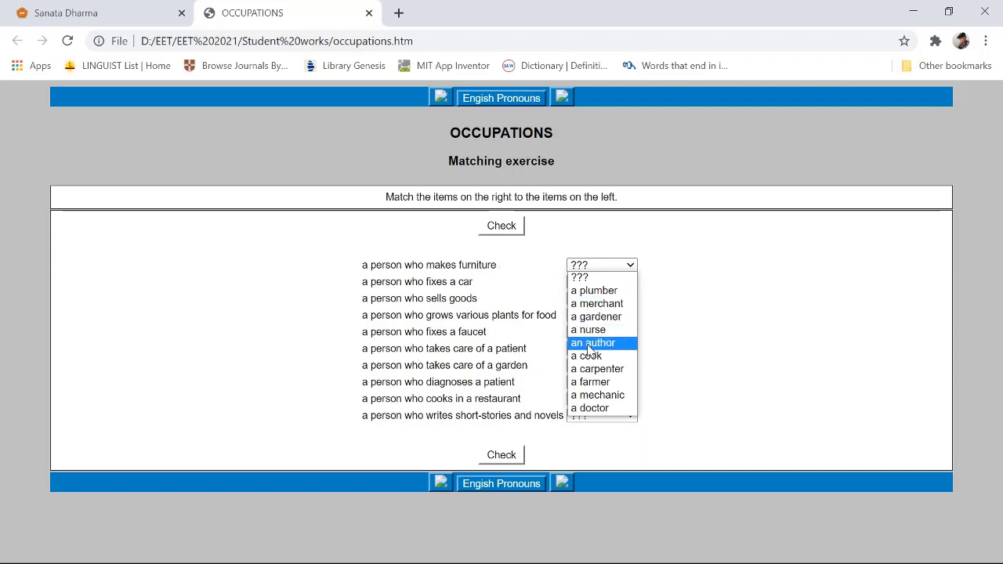
left_click(602, 369)
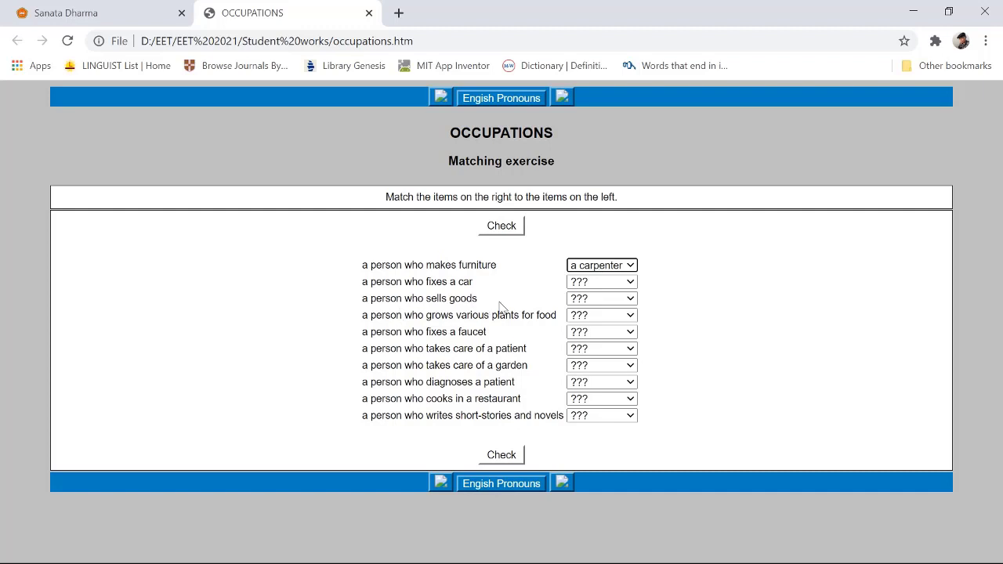
left_click(631, 284)
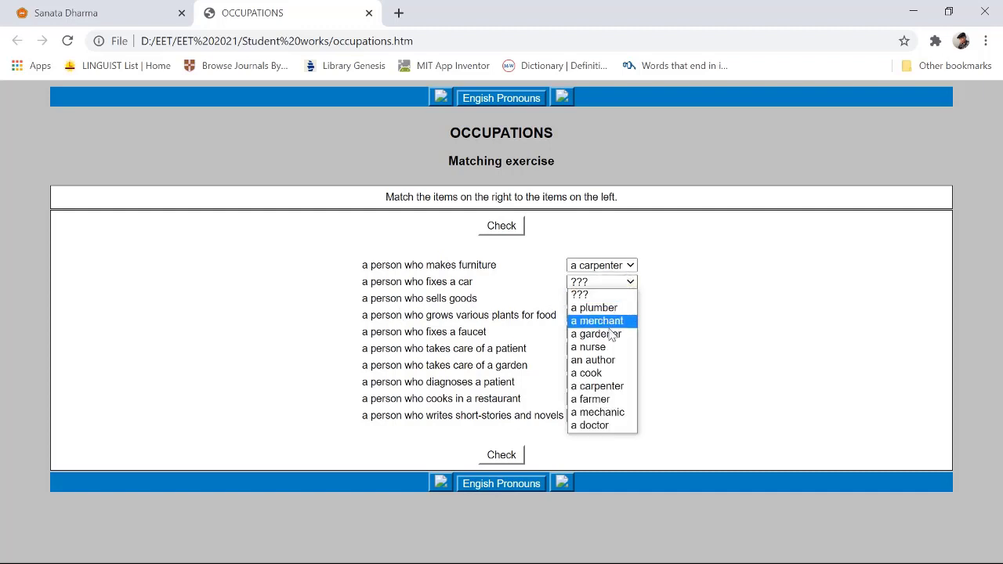
left_click(598, 413)
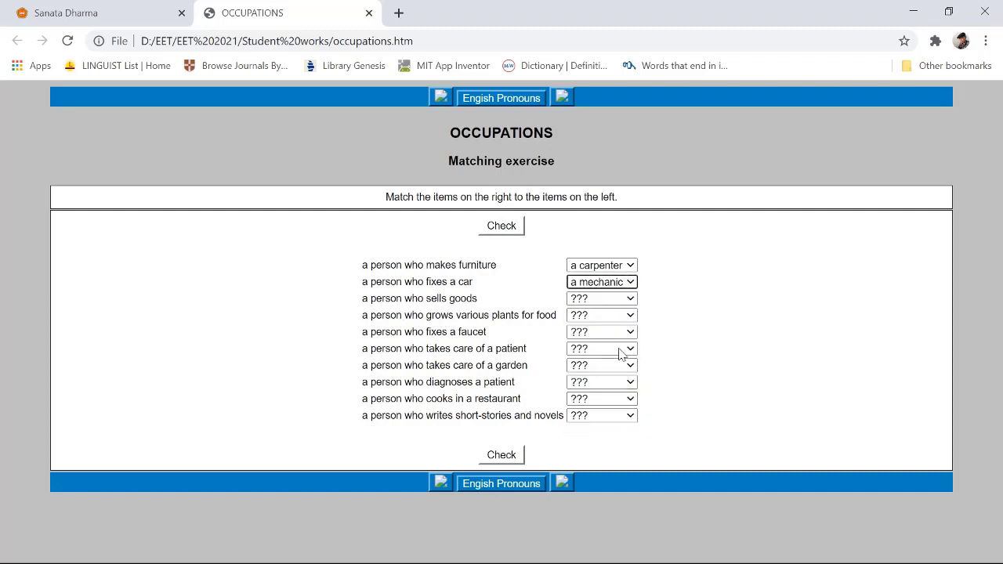
left_click(631, 298)
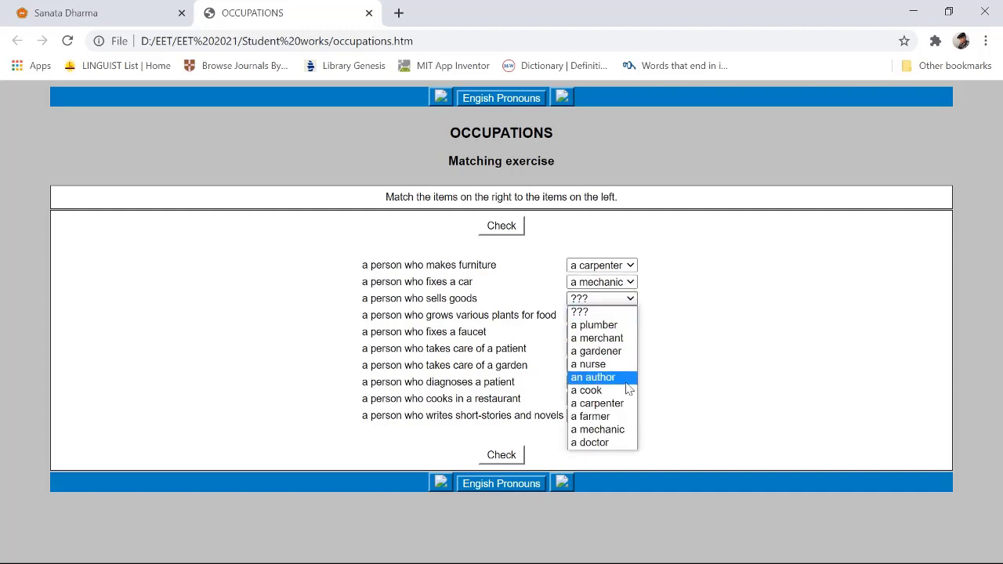
left_click(596, 338)
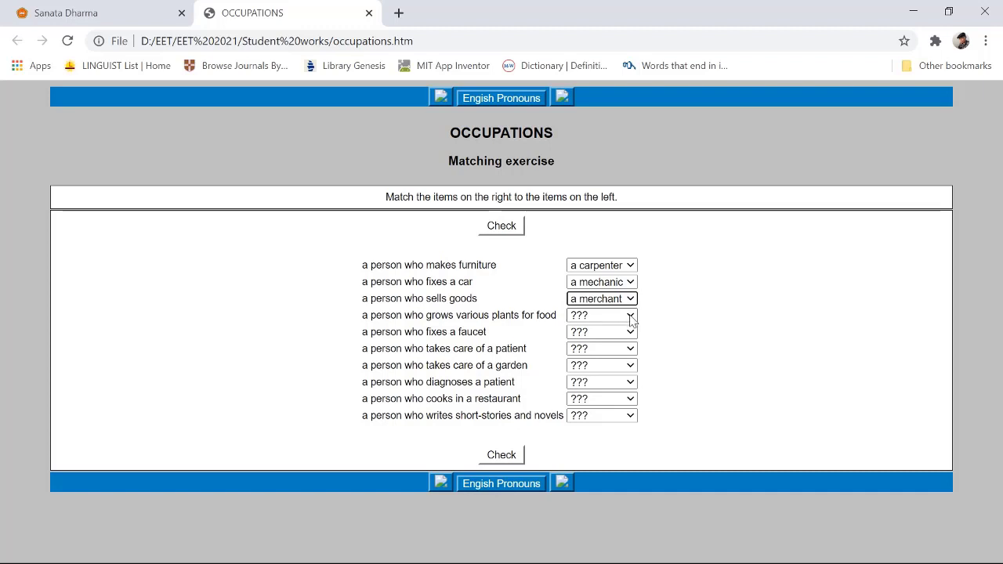
left_click(630, 316)
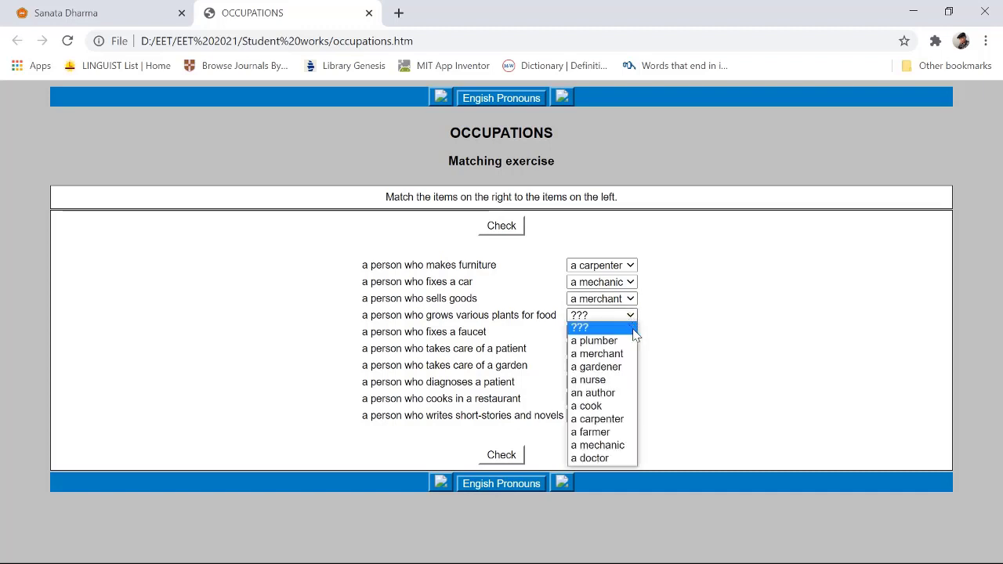
left_click(597, 433)
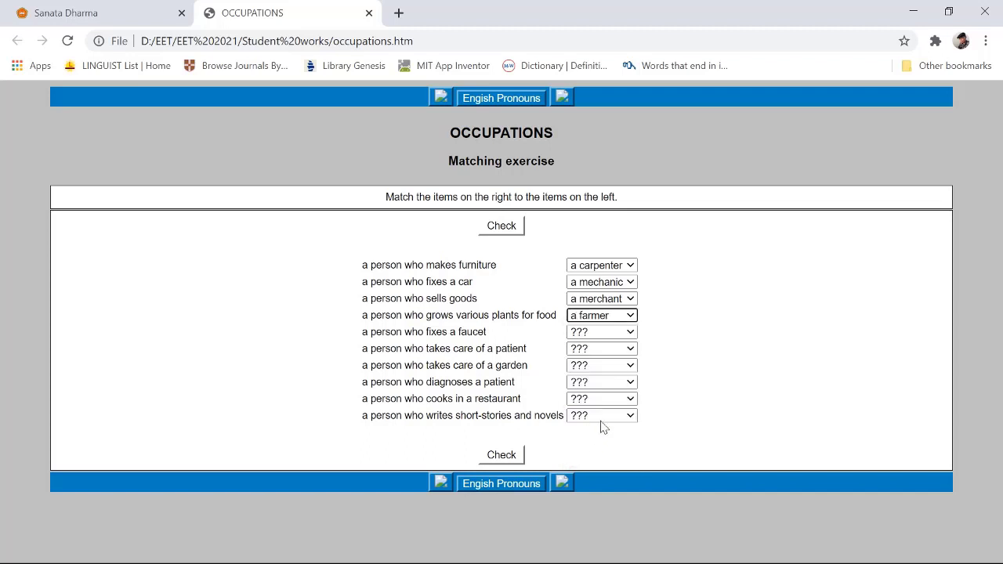
left_click(630, 333)
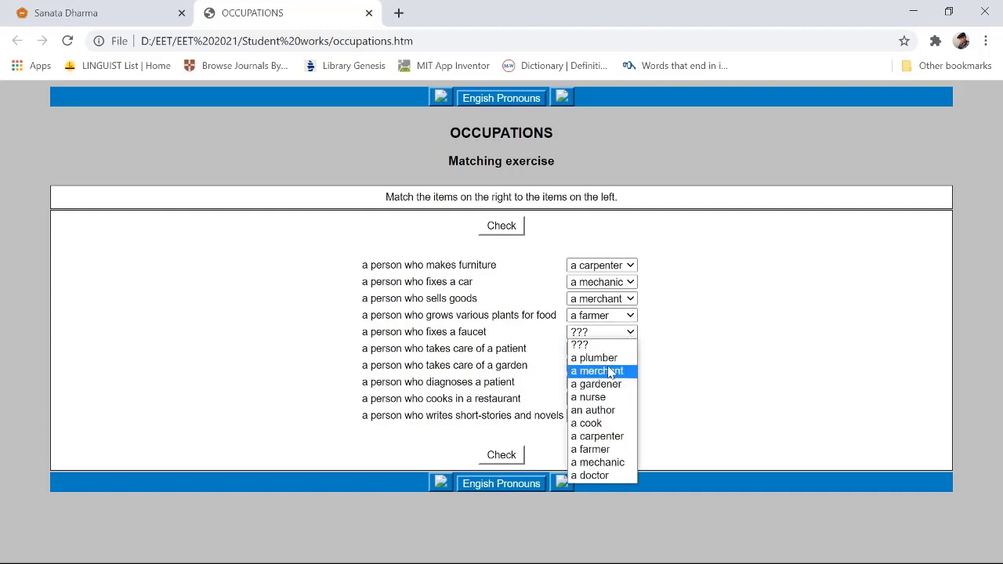
left_click(619, 358)
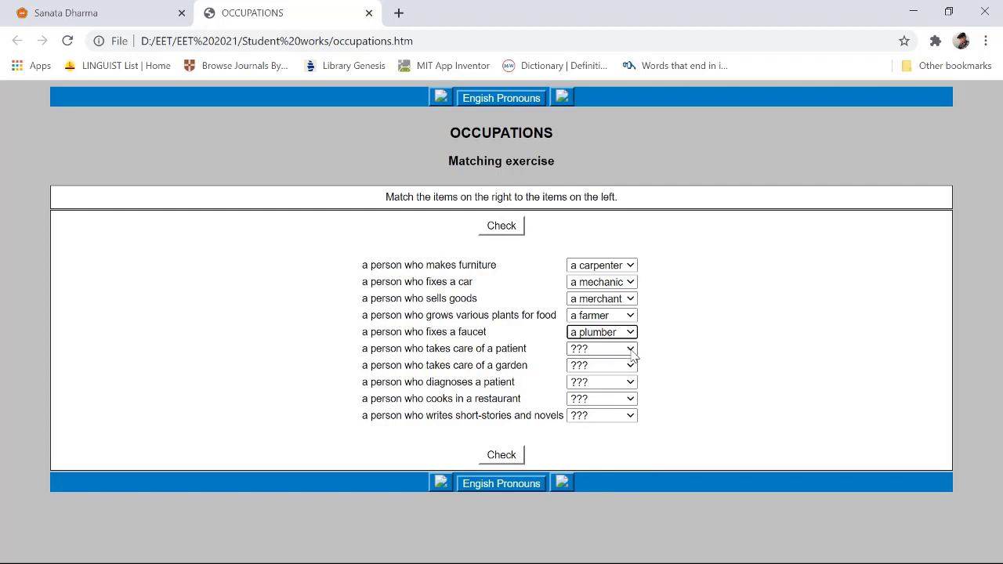
Match the last five definitions, in order, with a nurse, a gardener, a doctor, a cook and an author
left_click(632, 349)
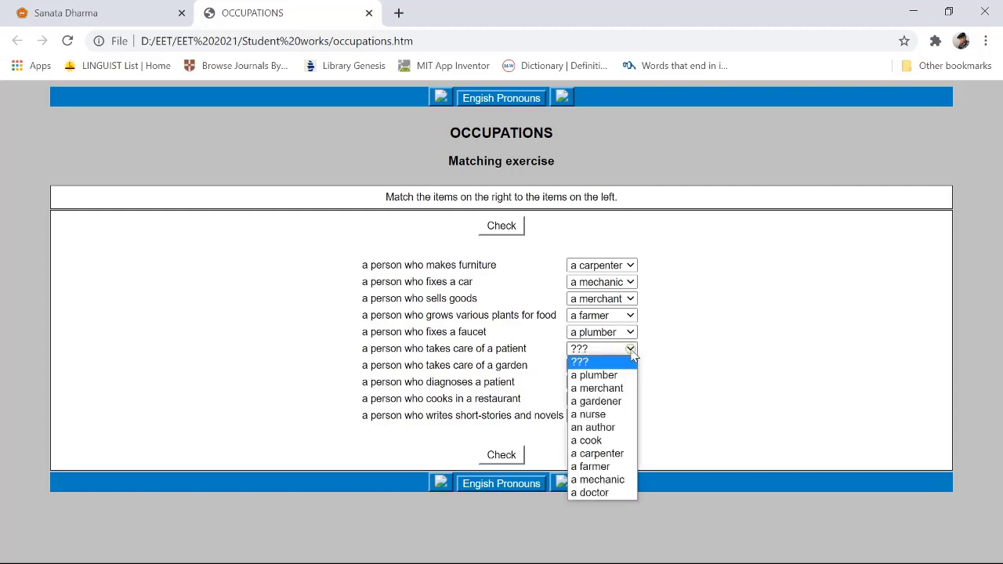
left_click(597, 414)
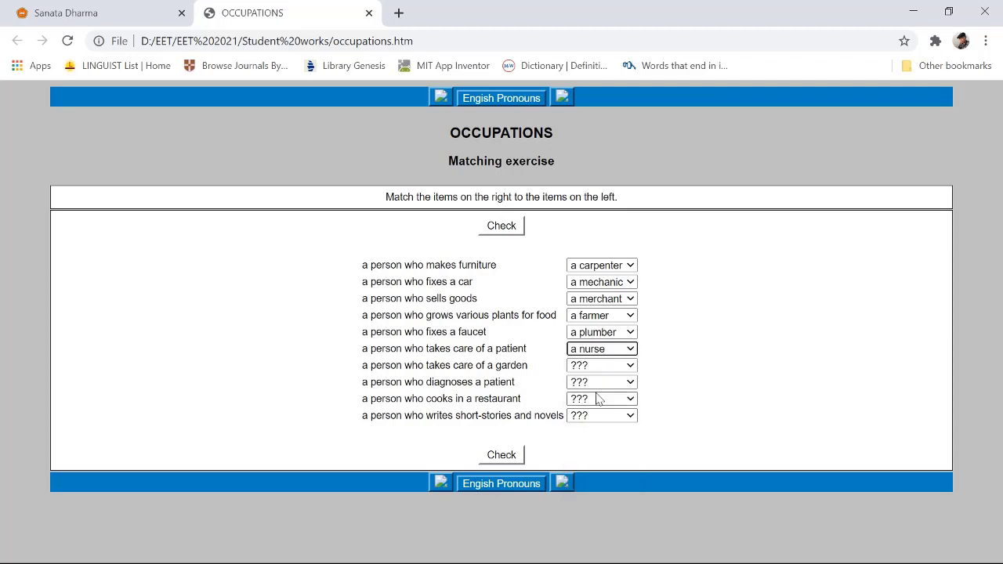
left_click(632, 366)
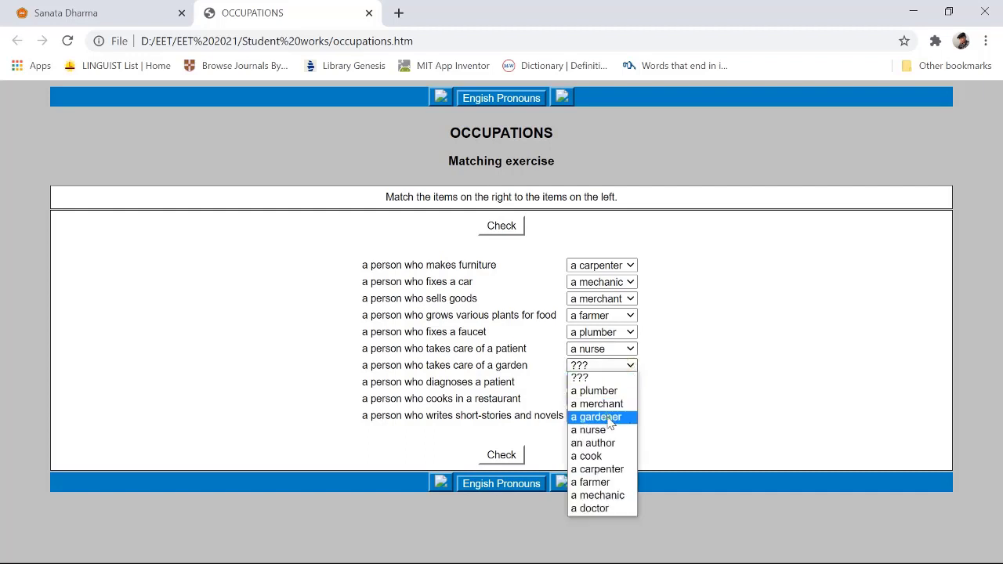
left_click(612, 418)
left_click(632, 383)
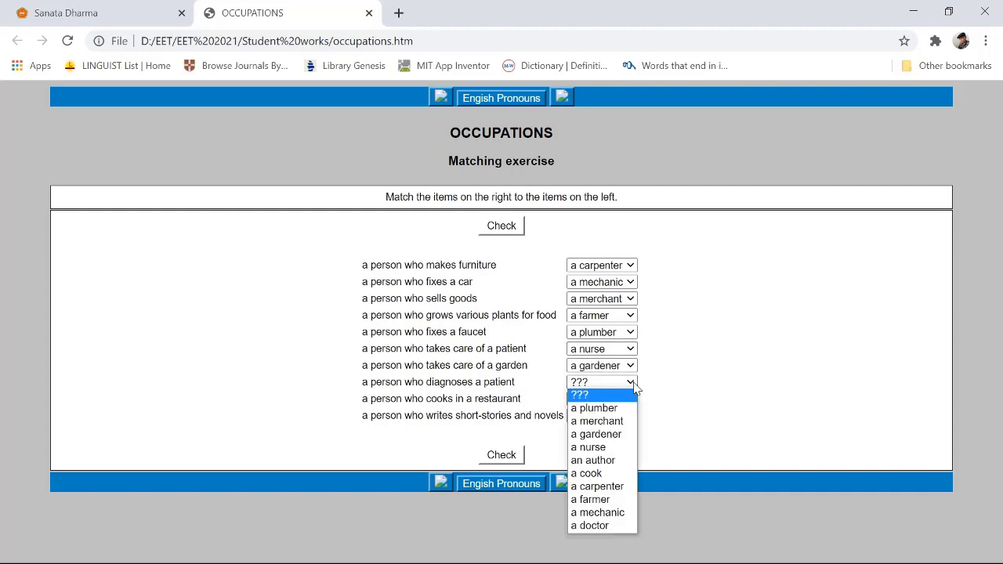
left_click(593, 526)
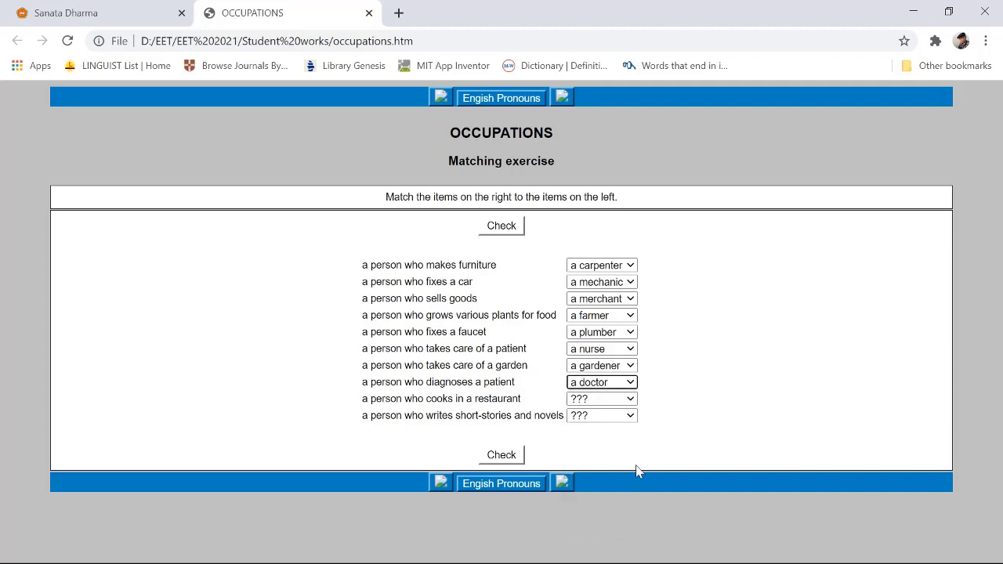
left_click(632, 400)
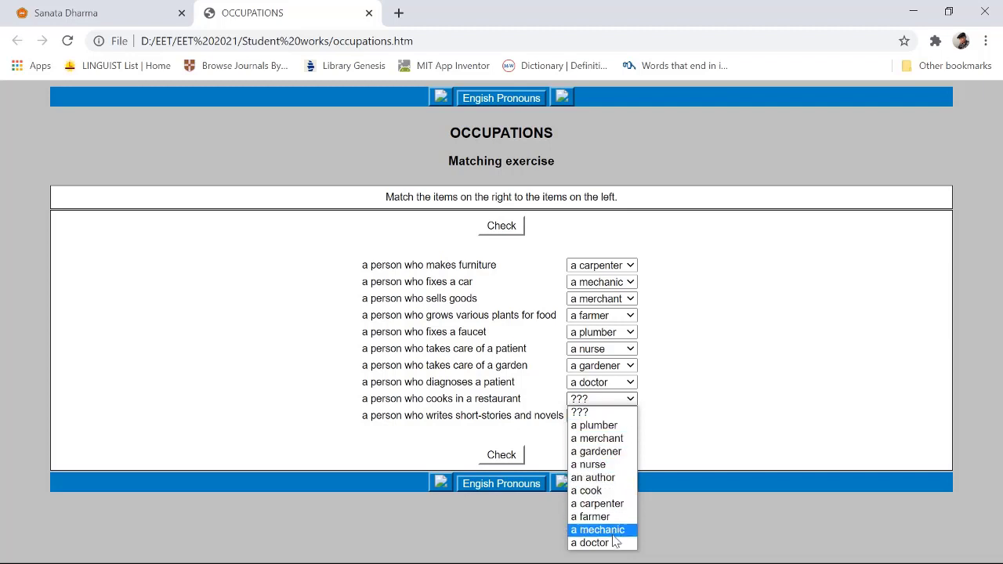
left_click(604, 490)
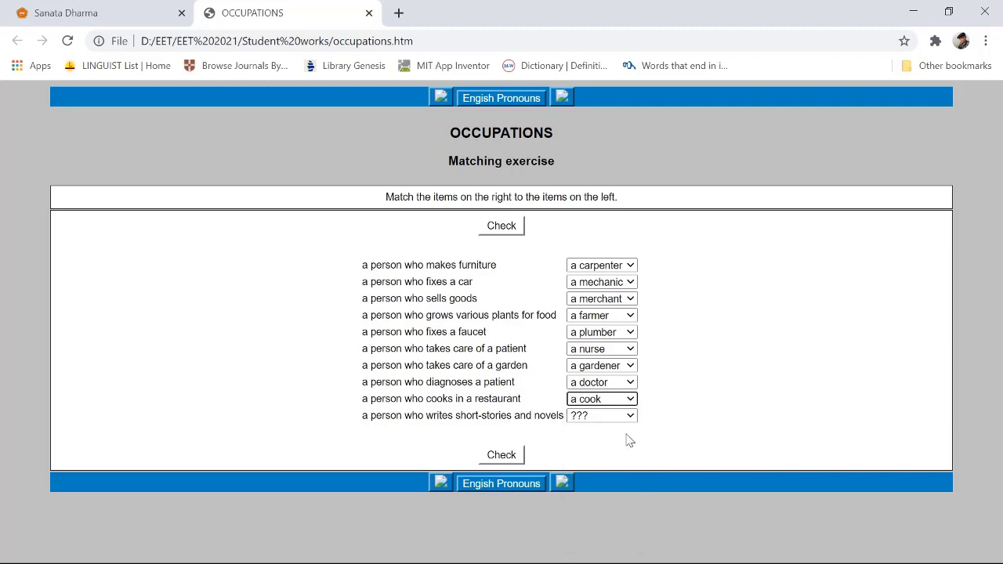
left_click(630, 415)
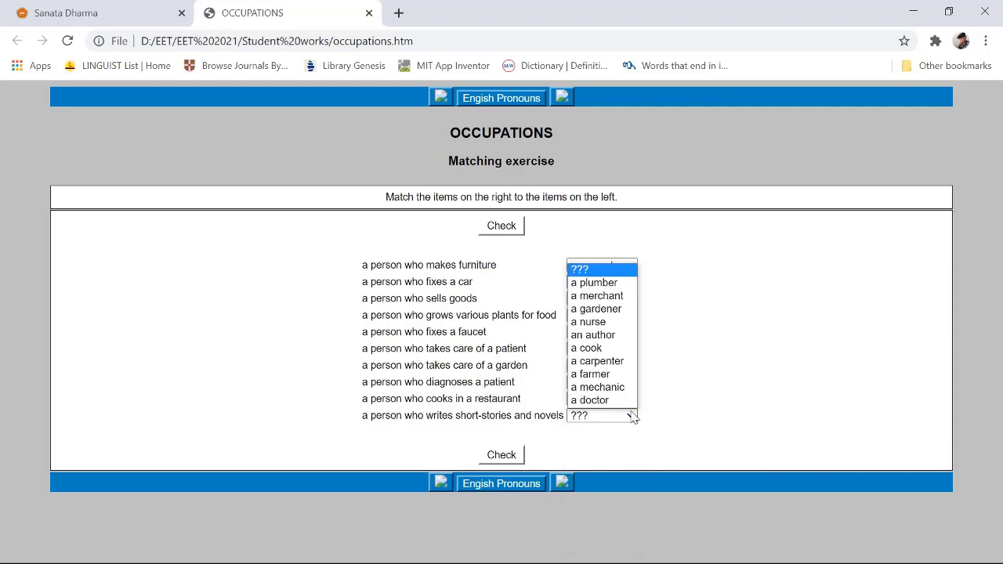
left_click(603, 337)
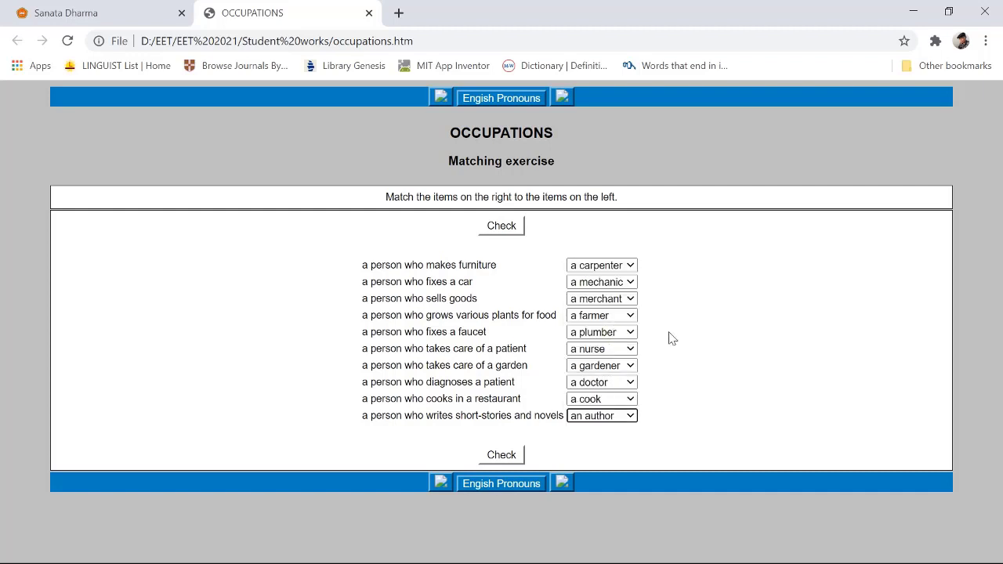
Check the answers and dismiss the feedback, and close the exercise page to return to JMatch
left_click(501, 456)
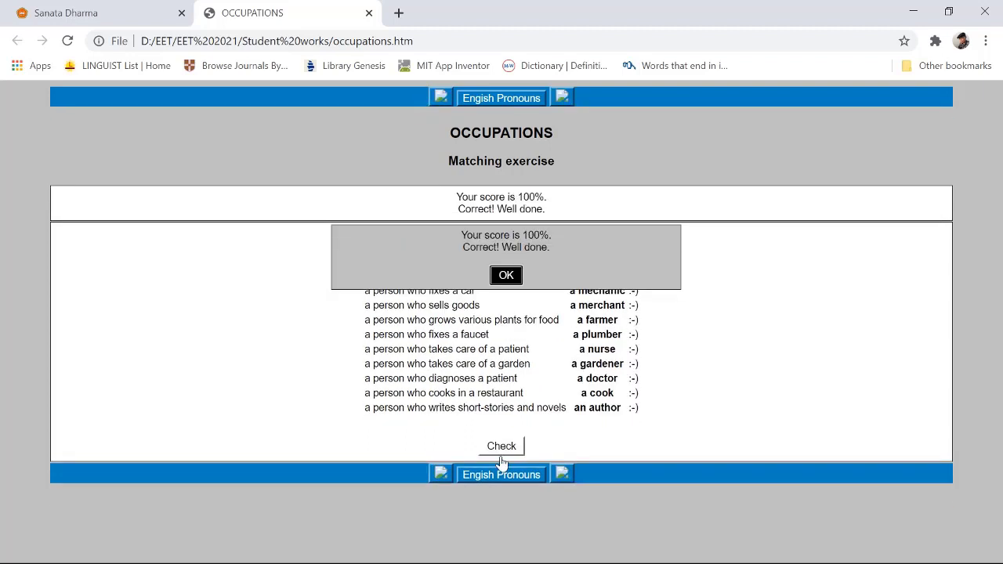
left_click(505, 270)
left_click(505, 275)
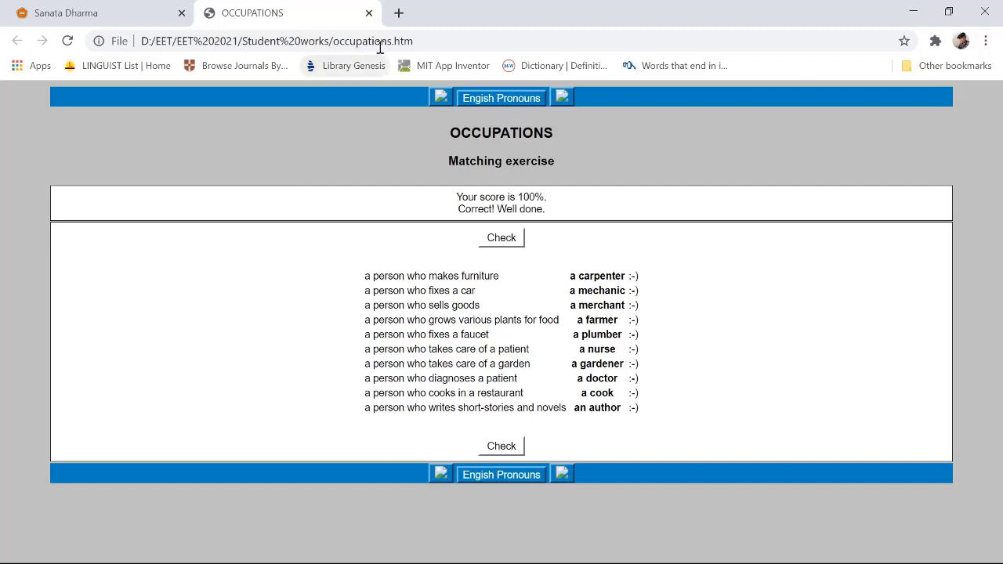
left_click(369, 12)
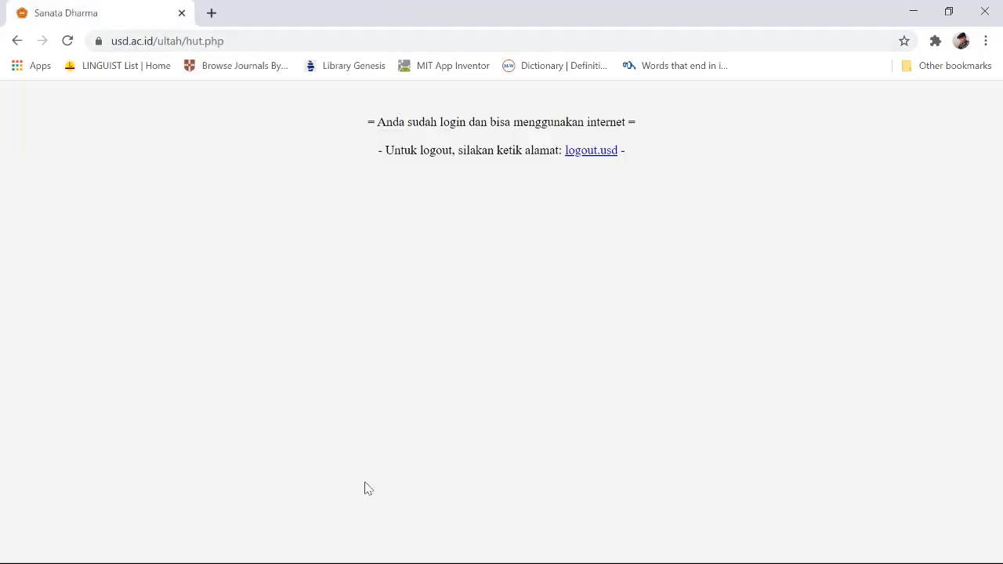
key("alt+Tab")
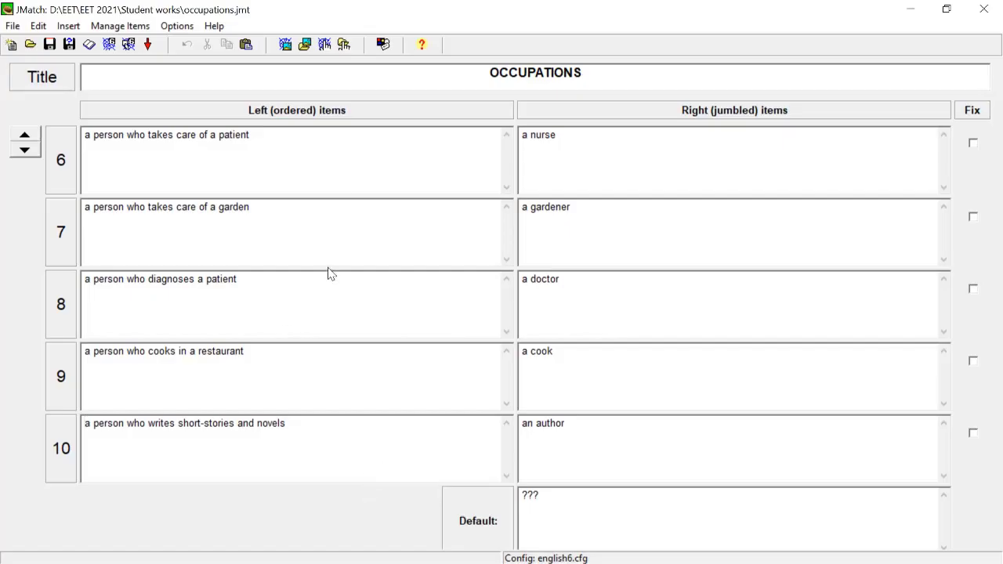
left_click(13, 26)
mouse_move(90, 160)
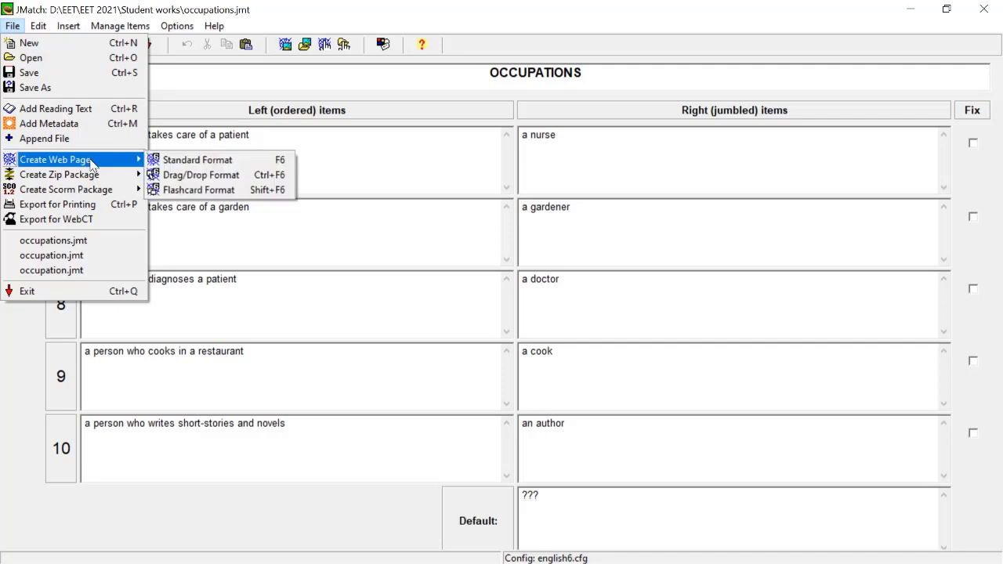
left_click(202, 163)
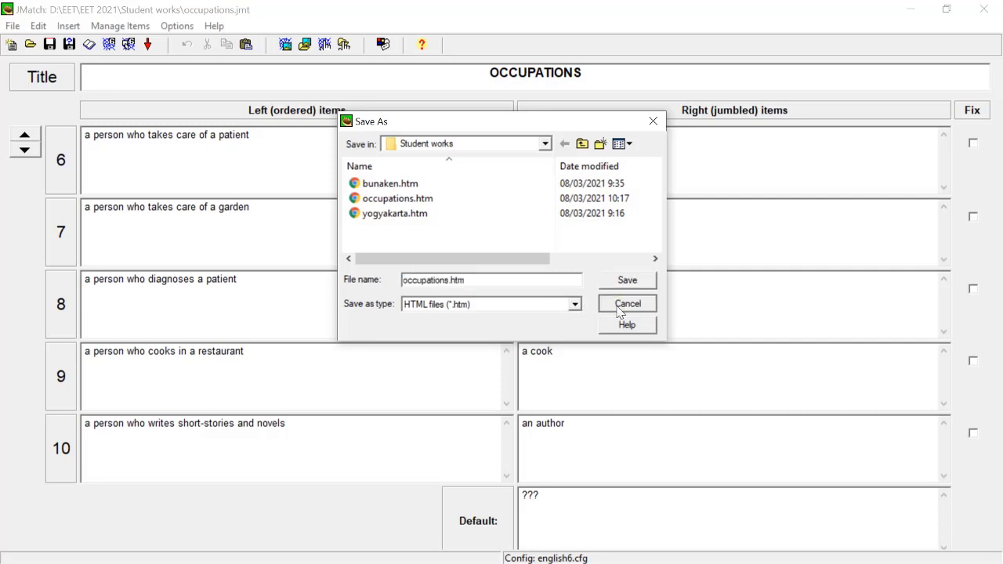
left_click(626, 303)
Create a drag/drop-format web page of the exercise as occupations2.htm in the Student works folder and view it in the browser
left_click(13, 26)
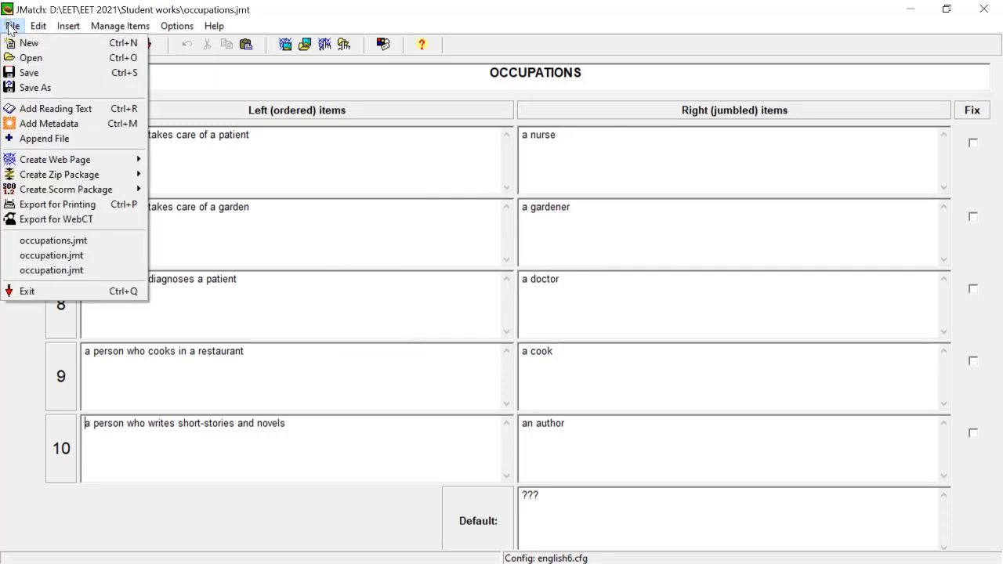
mouse_move(63, 163)
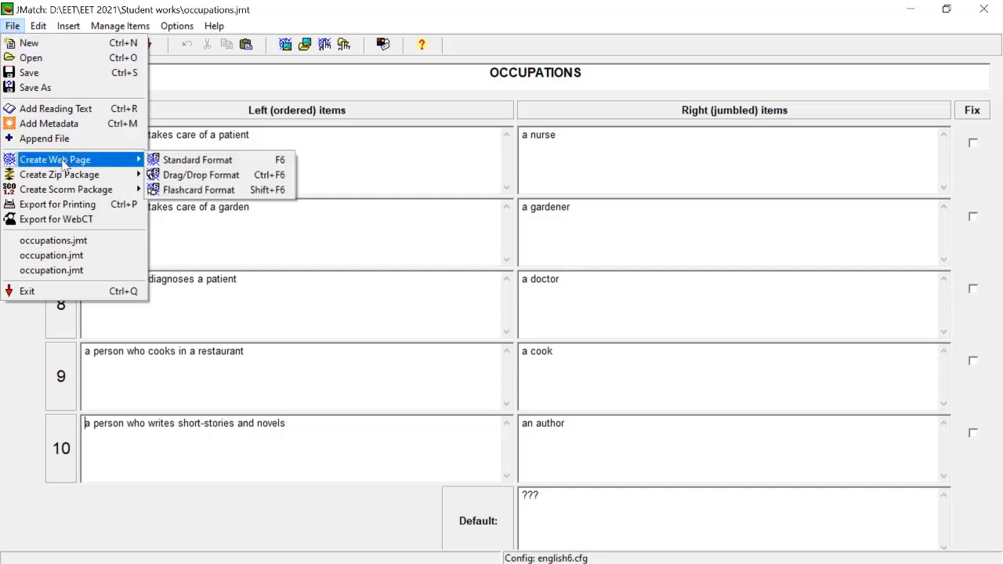
left_click(224, 178)
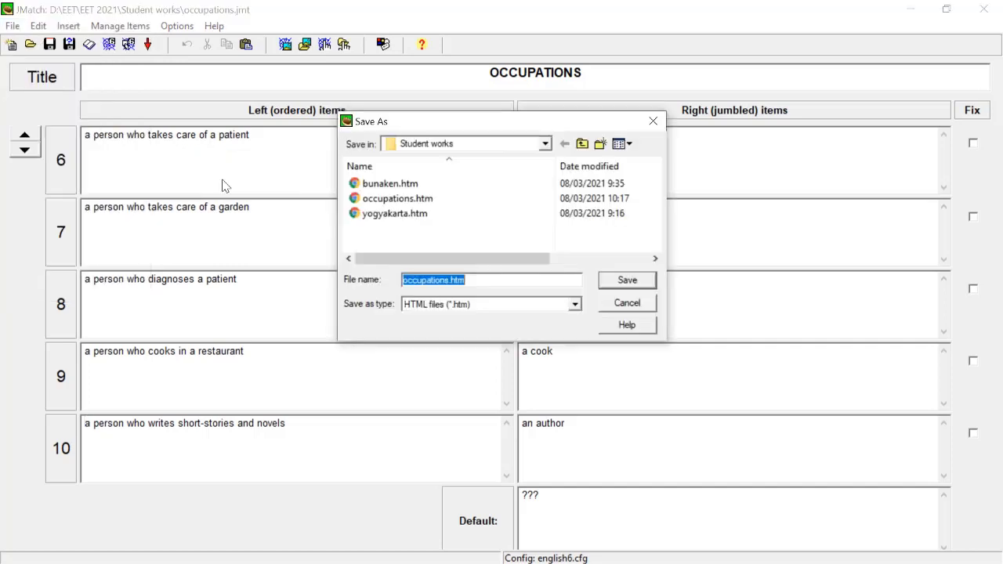
left_click(449, 279)
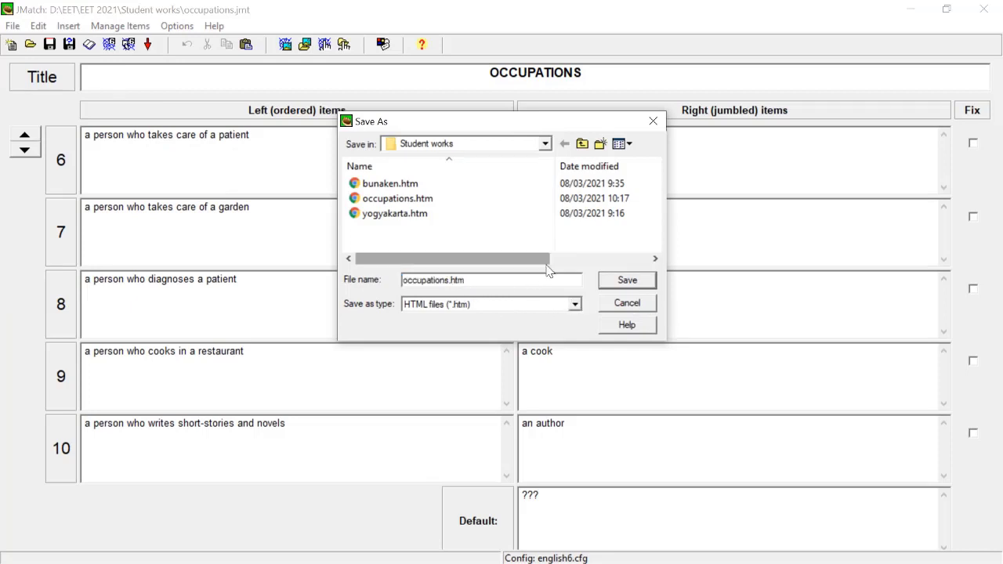
type("2")
left_click(631, 282)
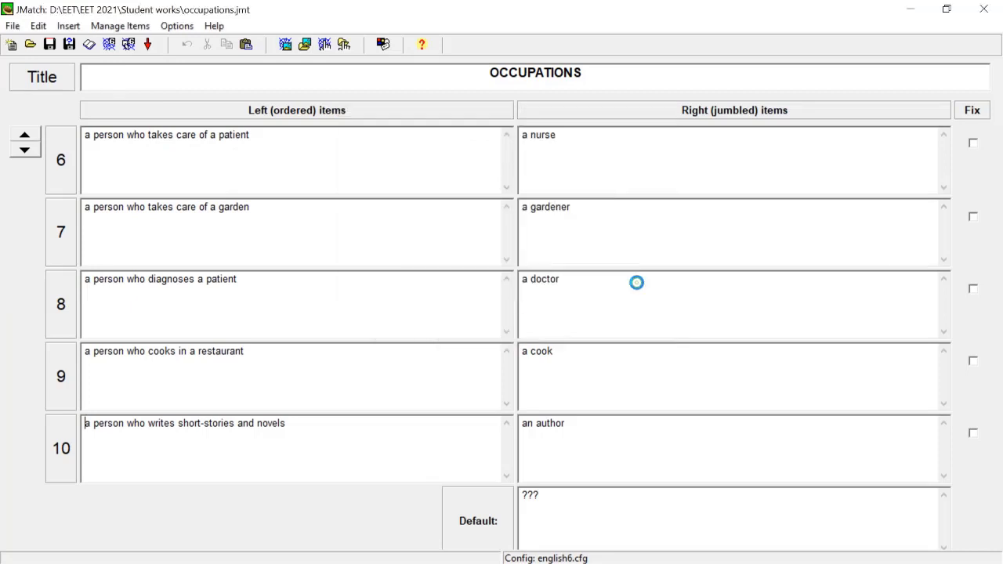
left_click(556, 279)
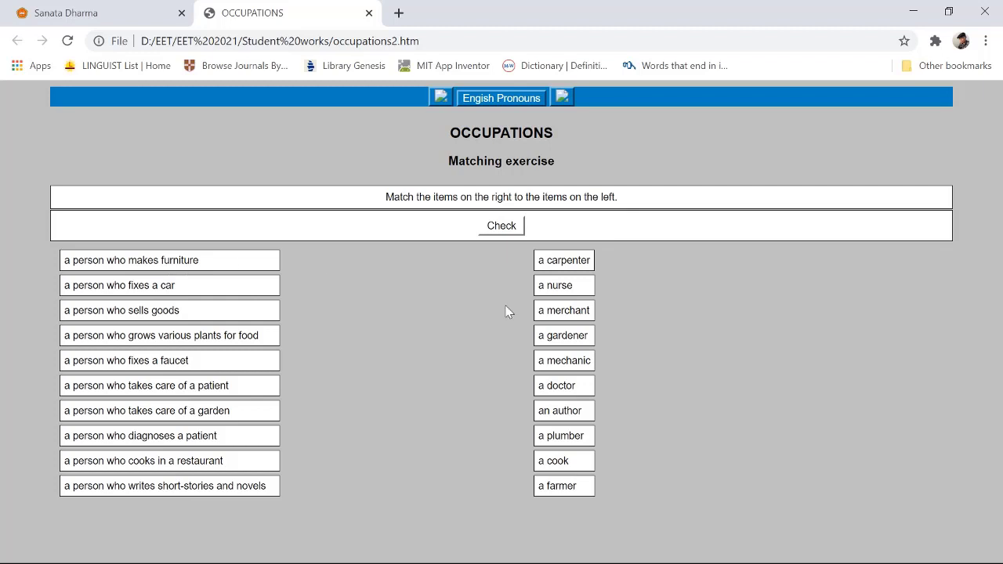
Place a gardener beside the furniture definition, and match the next four definitions, in order, with a mechanic, a merchant, a farmer and a plumber
left_click_drag(562, 339, 294, 261)
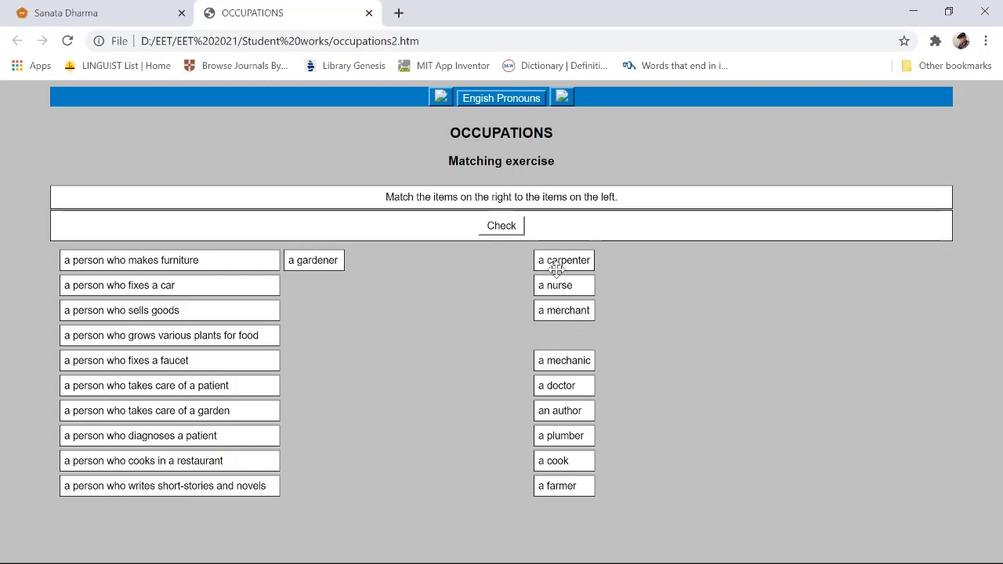
left_click_drag(548, 359, 297, 314)
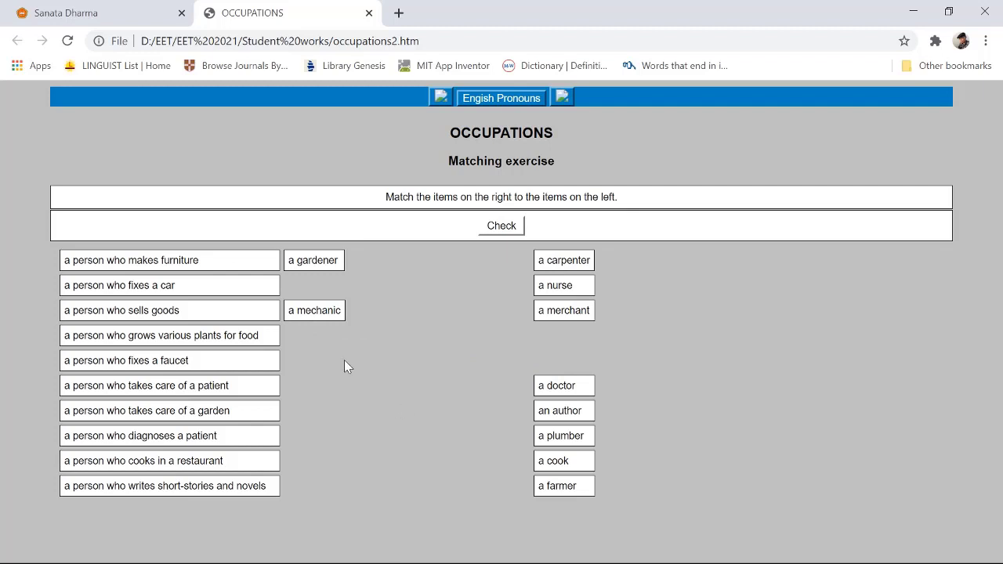
left_click_drag(308, 310, 308, 285)
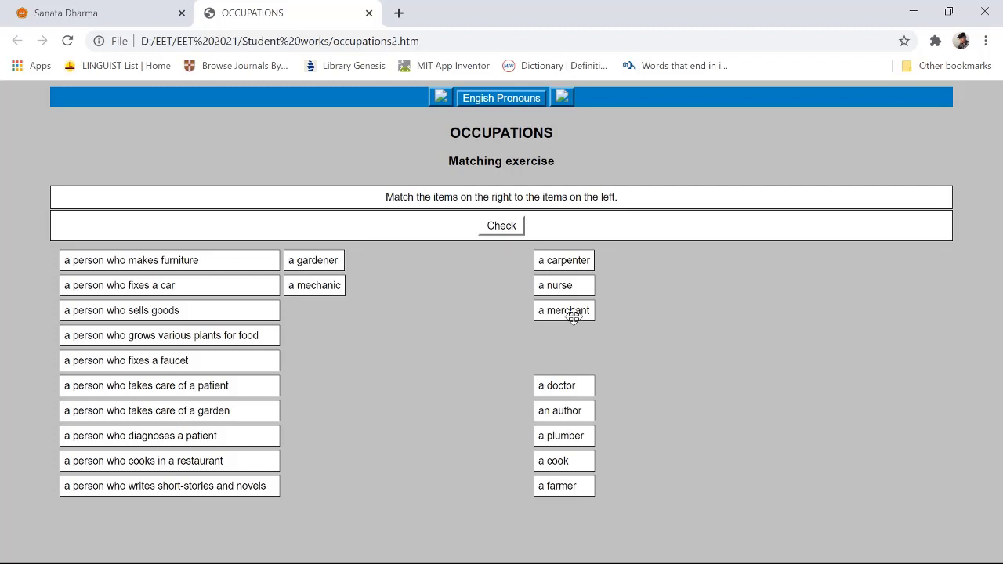
left_click_drag(571, 313, 316, 314)
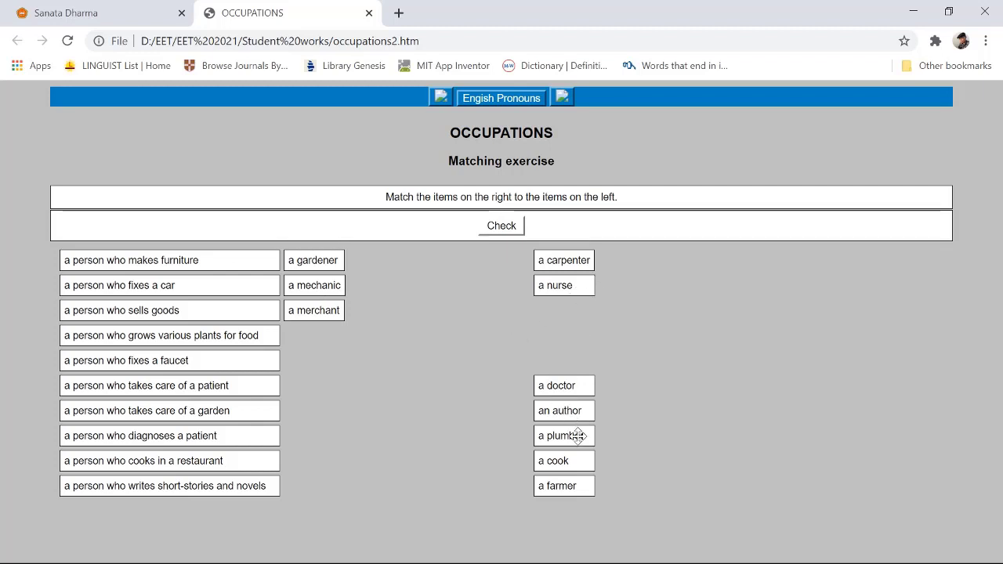
left_click_drag(561, 484, 312, 347)
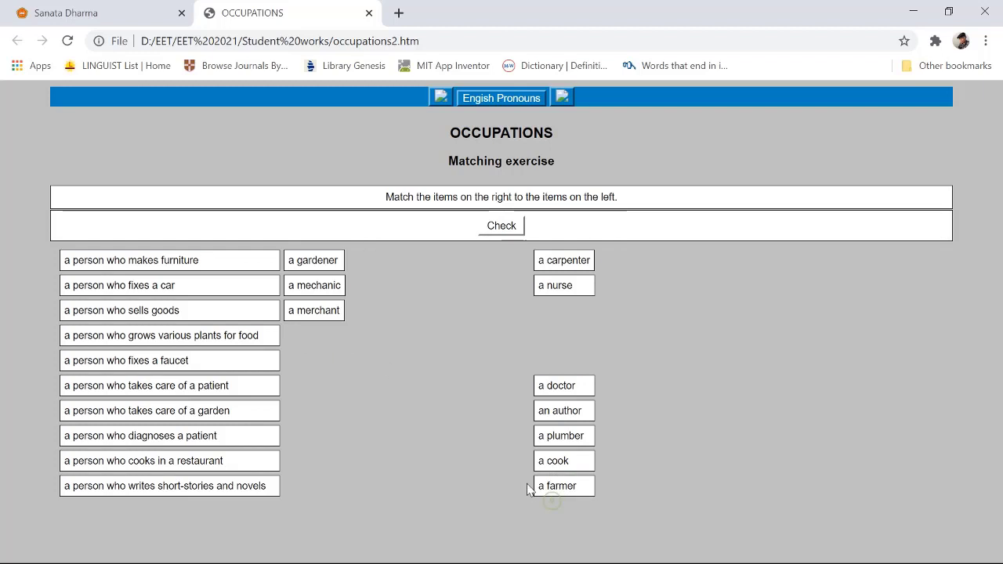
left_click_drag(559, 489, 314, 337)
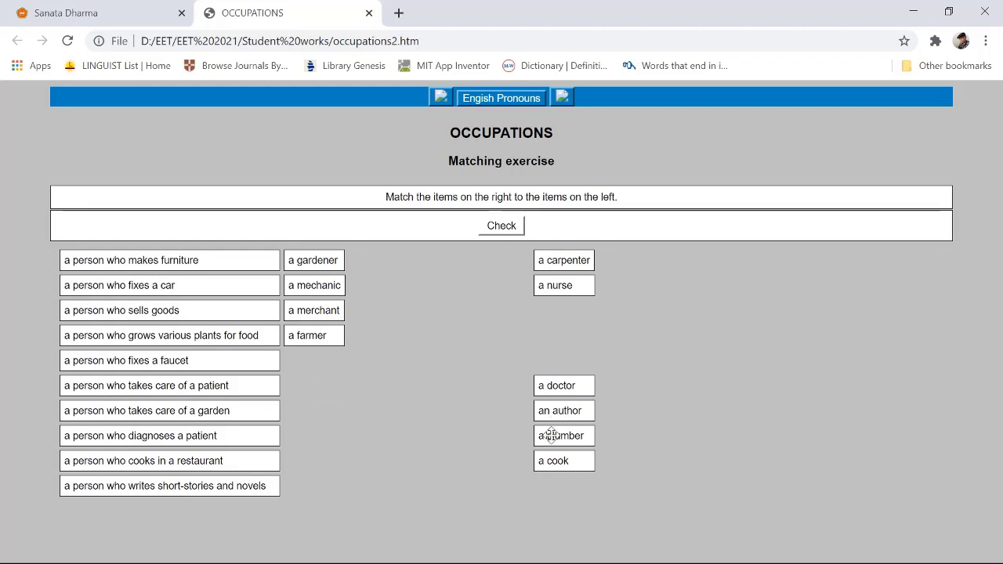
left_click_drag(541, 436, 303, 363)
left_click_drag(543, 436, 284, 361)
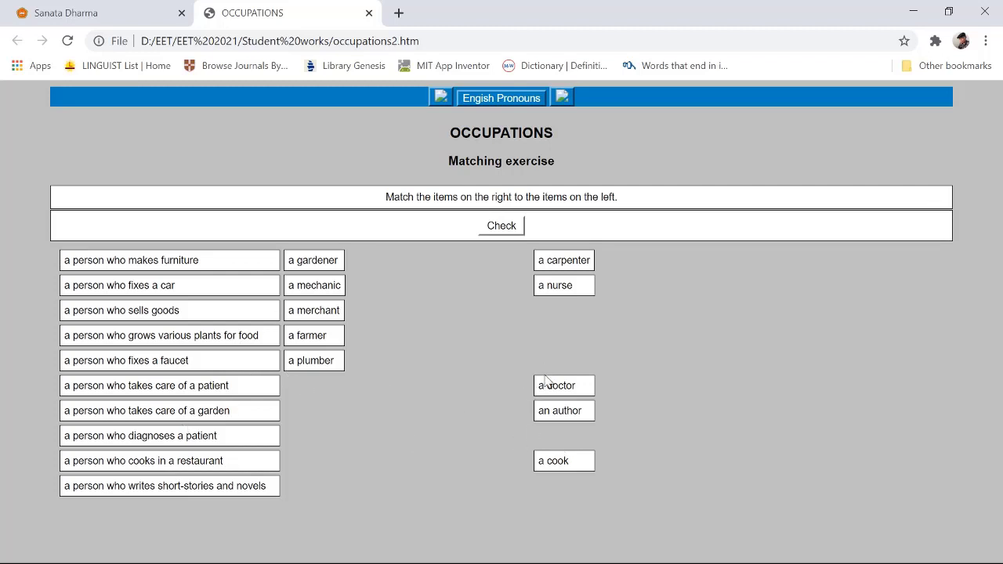
Match the furniture definition with a carpenter and the last five, in order, with a nurse, a gardener, a doctor, a cook and an author
left_click_drag(565, 287, 318, 384)
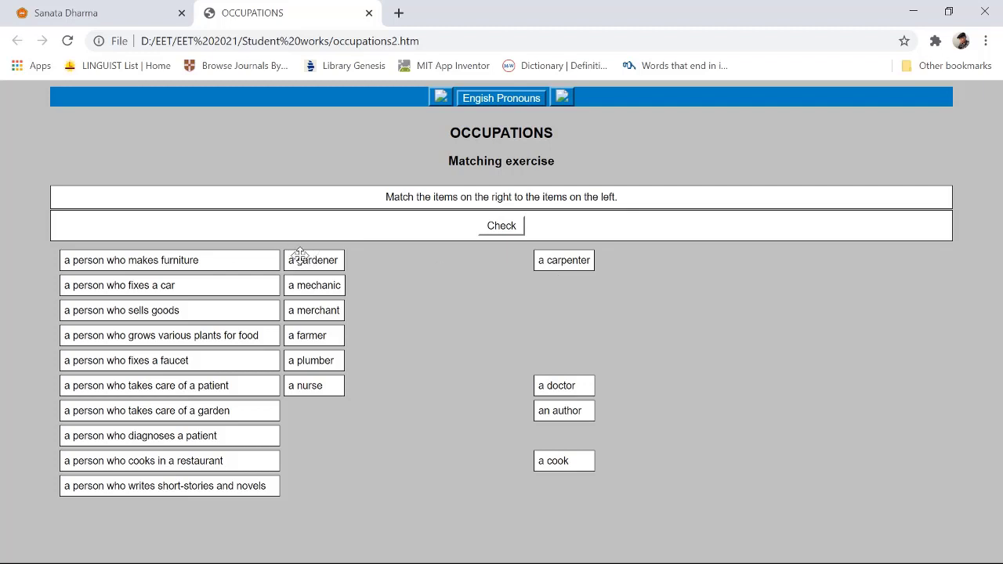
left_click_drag(298, 260, 292, 415)
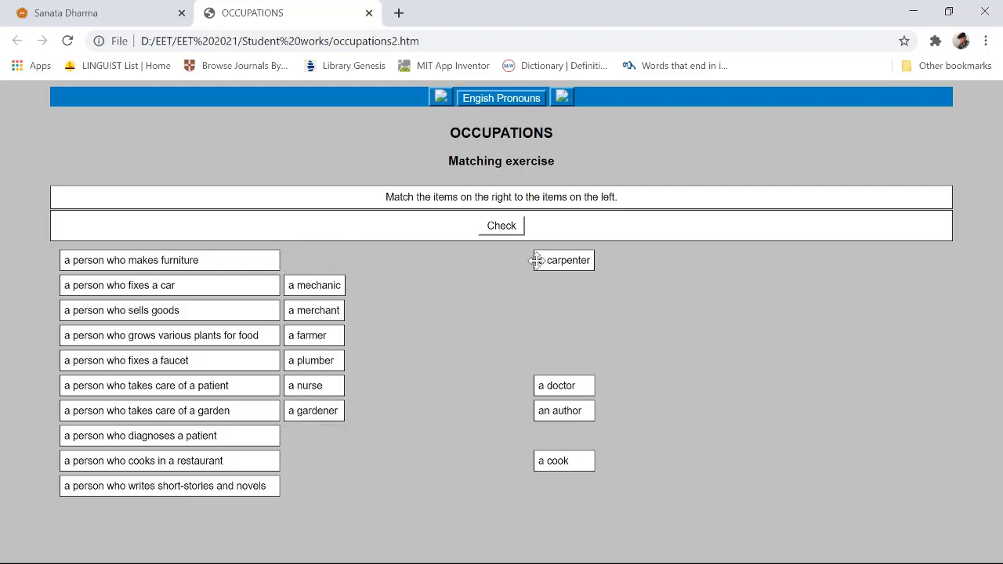
left_click_drag(539, 260, 301, 258)
left_click_drag(558, 257, 312, 257)
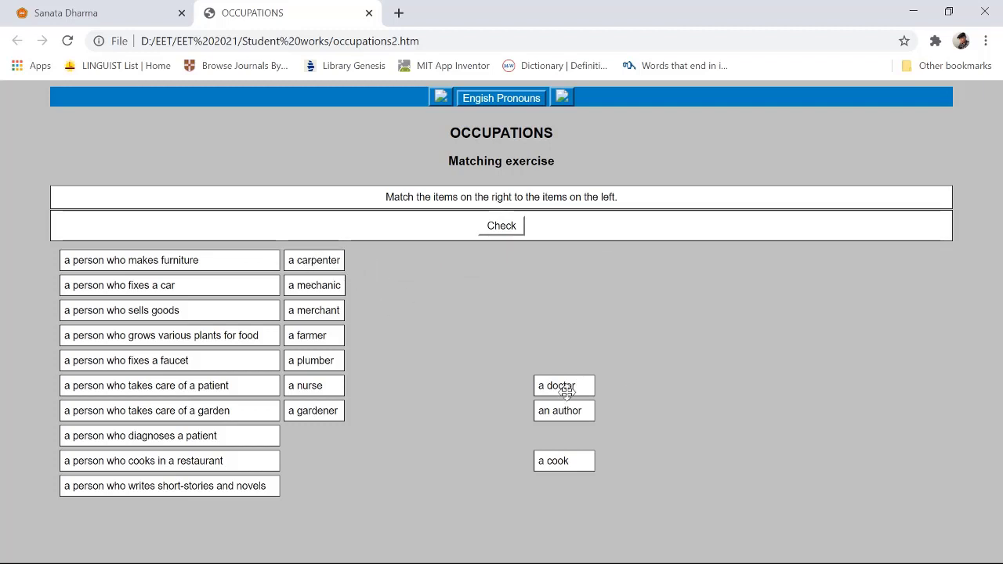
left_click_drag(565, 392, 314, 444)
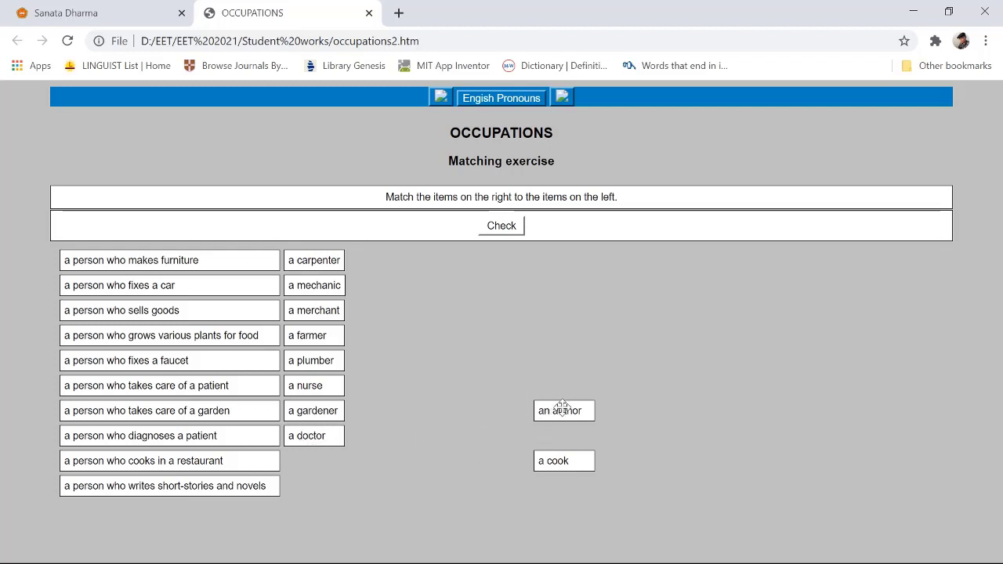
left_click_drag(557, 415, 307, 486)
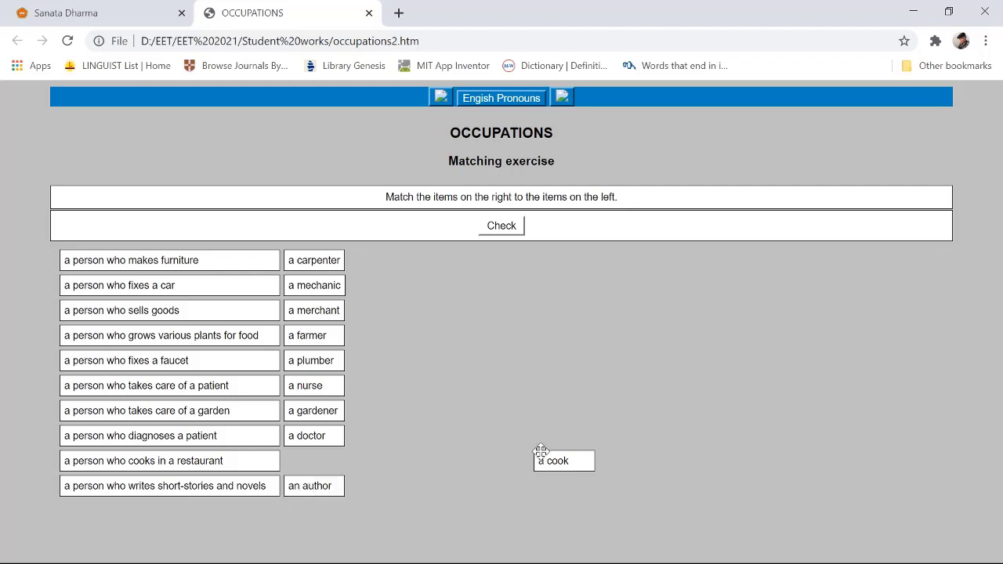
left_click_drag(539, 455, 296, 456)
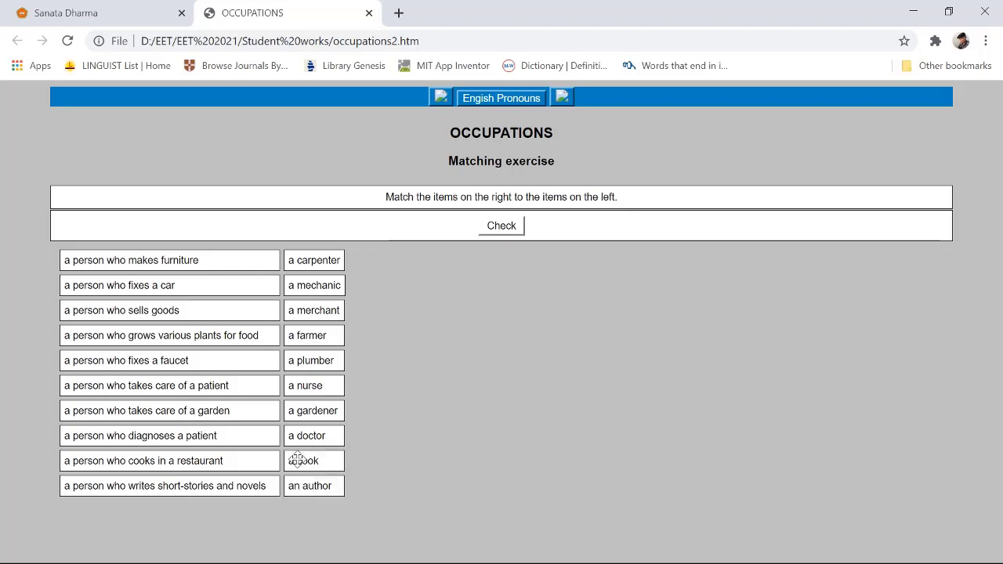
Check the drag/drop answers and dismiss the feedback, and switch to the Hot Potatoes main window
left_click(505, 235)
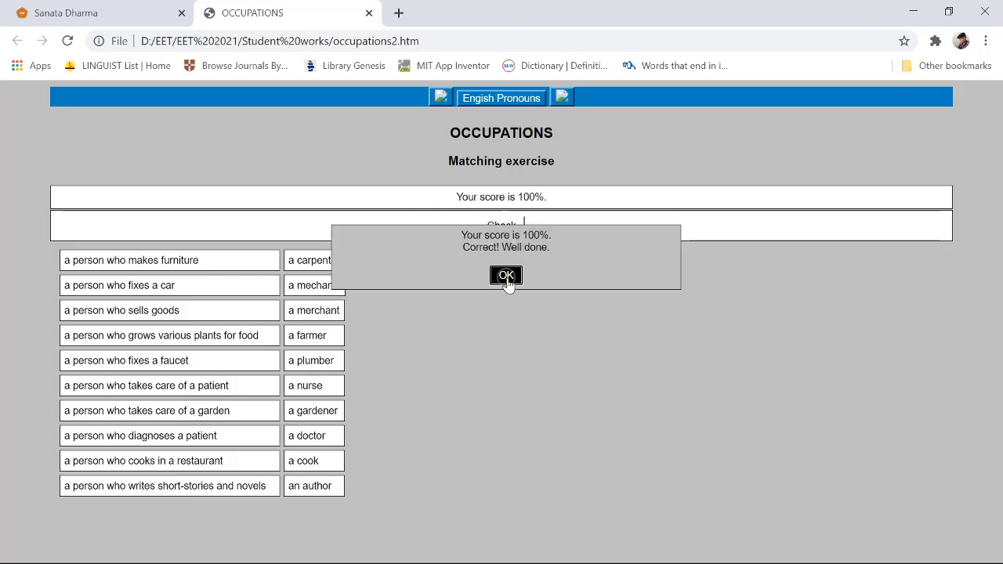
left_click(507, 278)
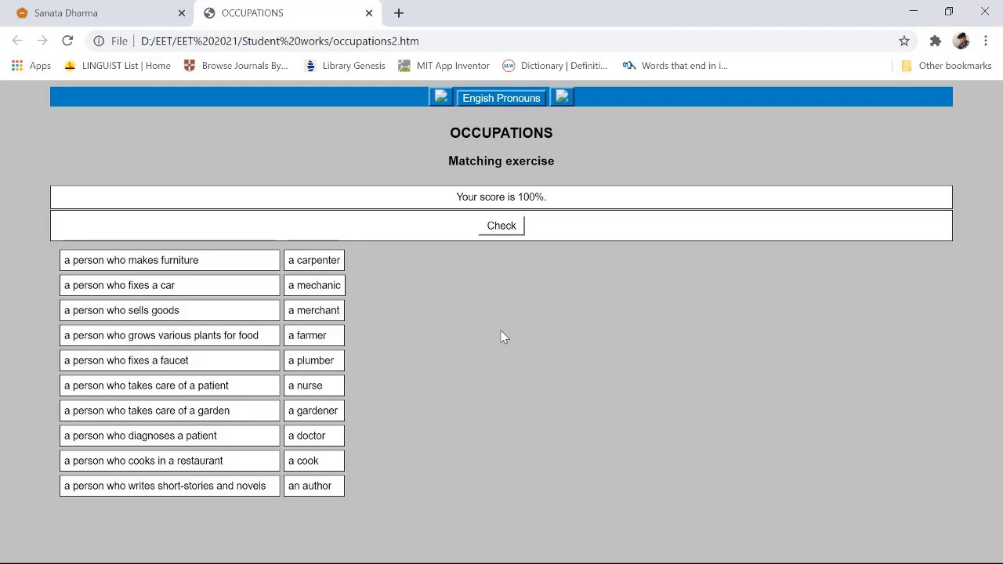
key("alt+Tab")
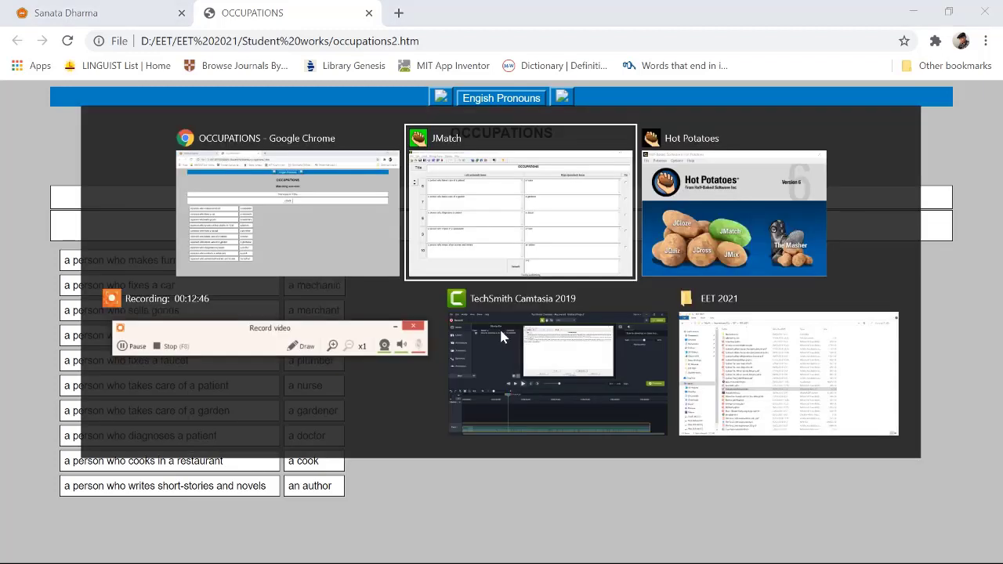
key("alt+Tab")
key("alt+Tab")
key("alt+Tab")
key("alt+Tab")
key("alt+Tab")
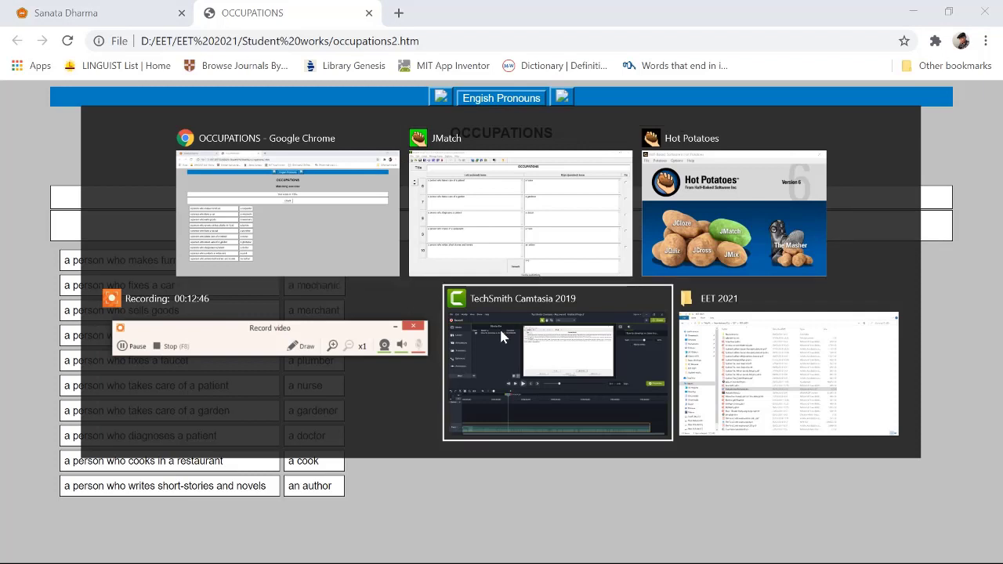
key("alt+Tab")
key("alt+Tab")
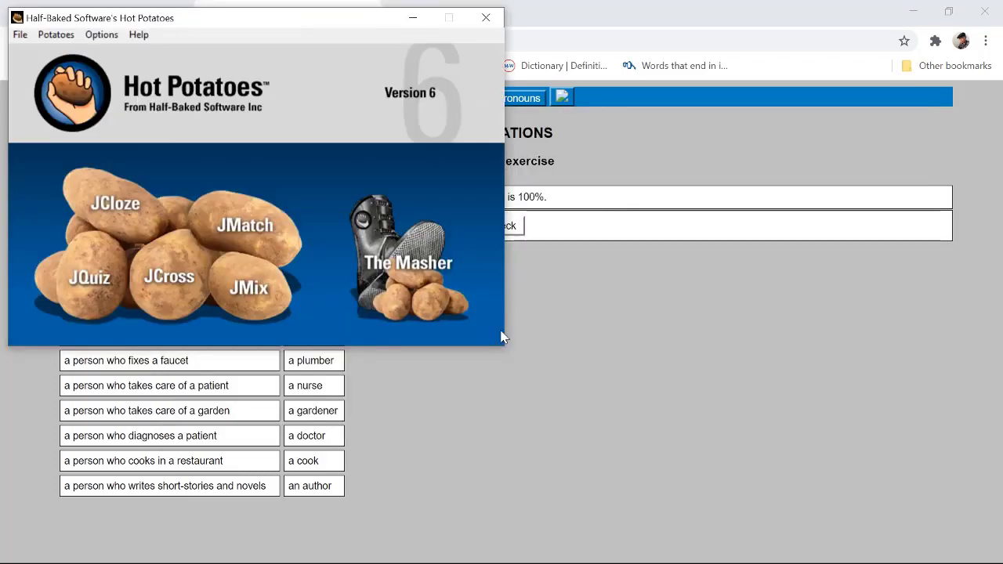